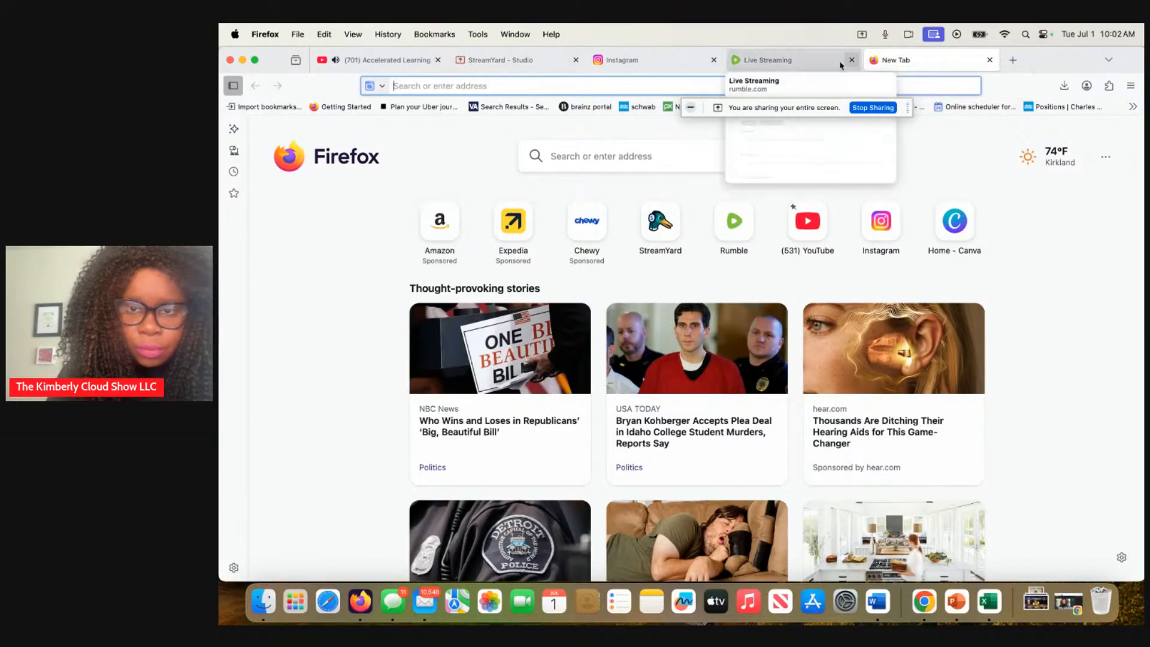
left_click(766, 58)
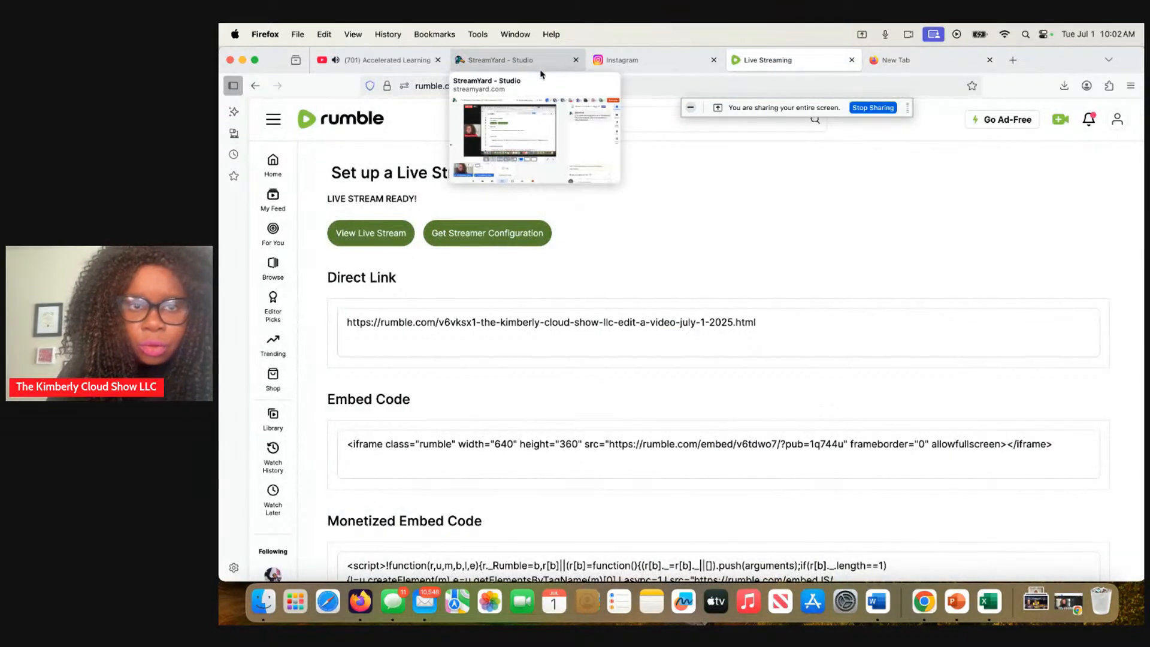
left_click(516, 65)
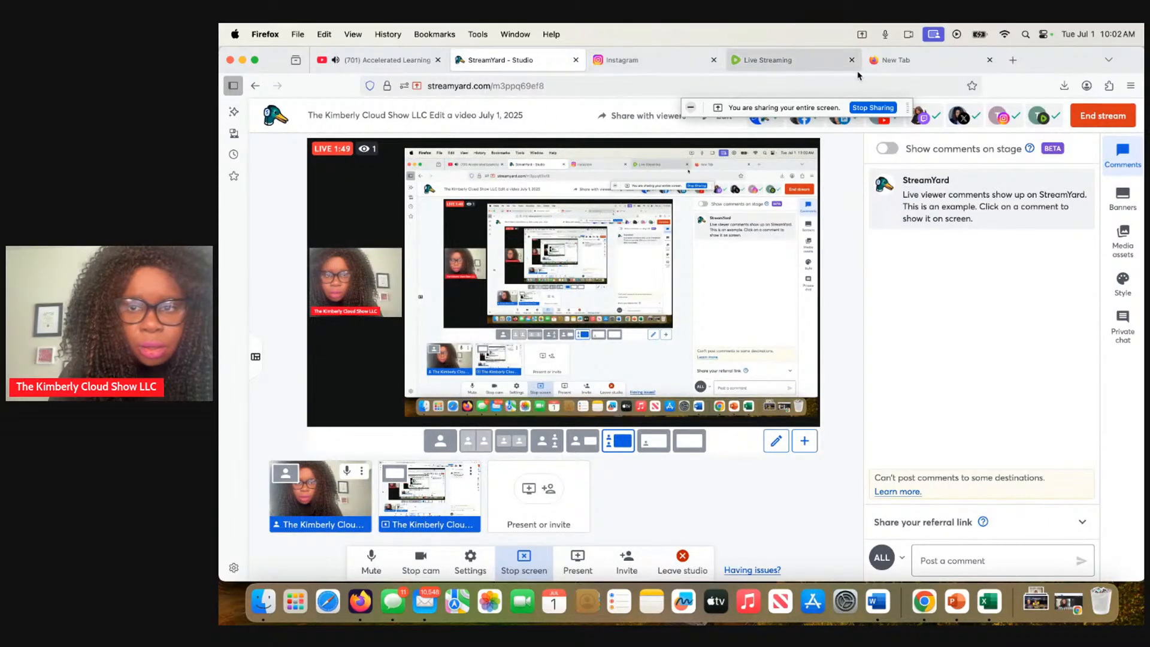
left_click(884, 62)
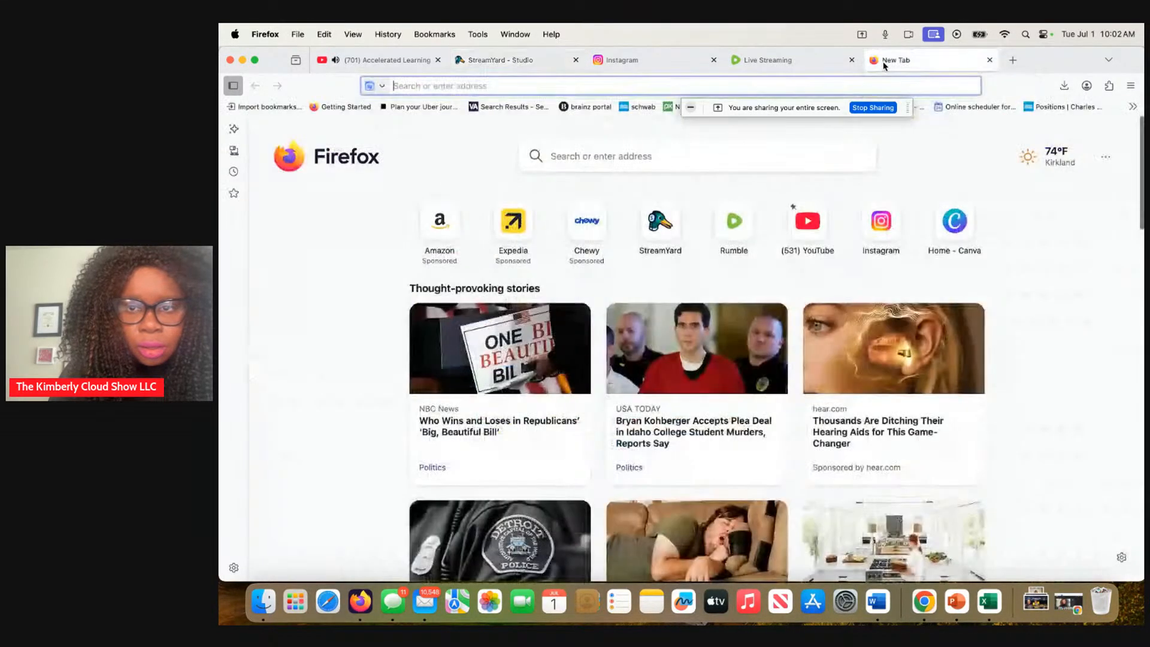
Open the StreamYard site from the new tab's shortcuts, check the past streams, and go to the recordings library
left_click(650, 228)
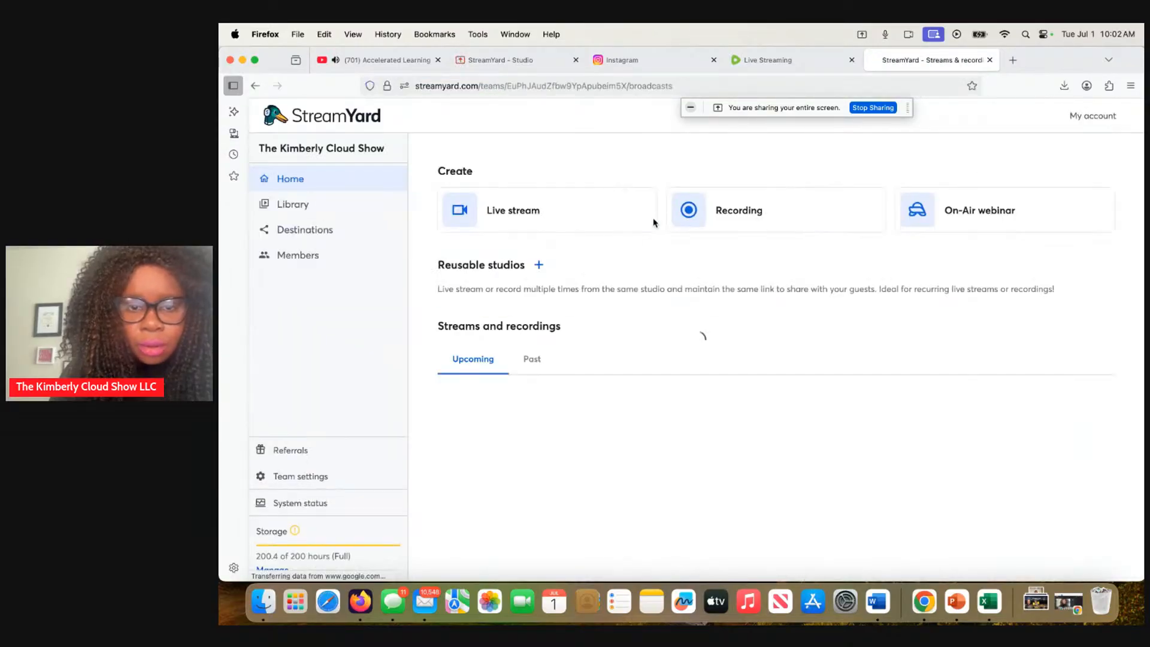
left_click(534, 361)
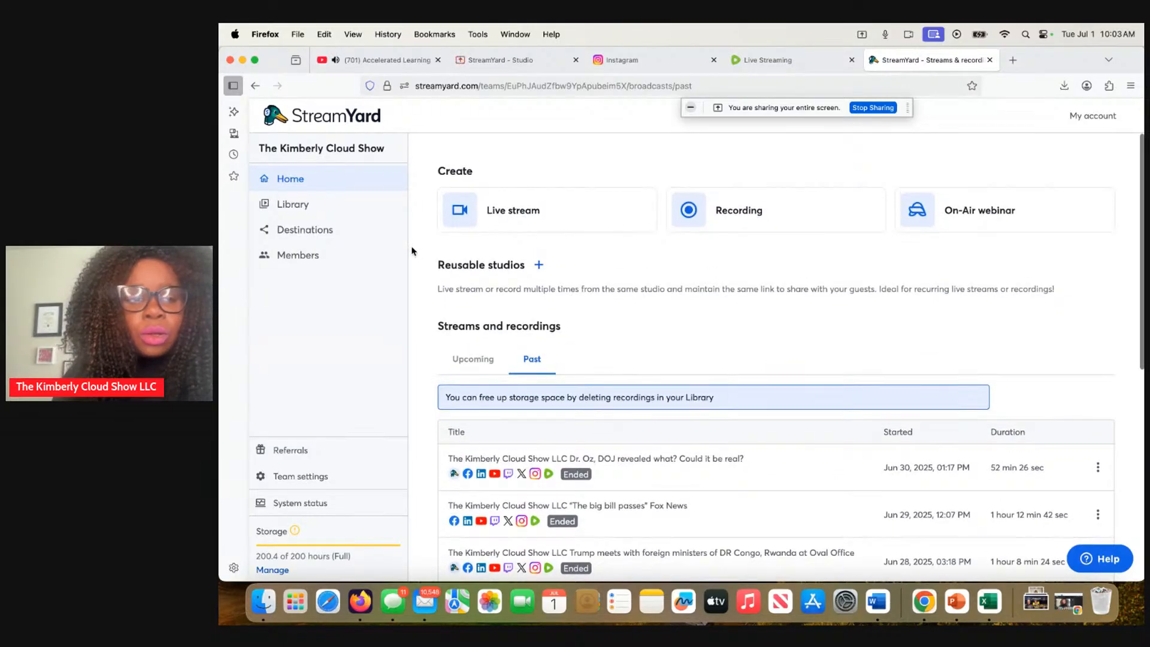
left_click(359, 205)
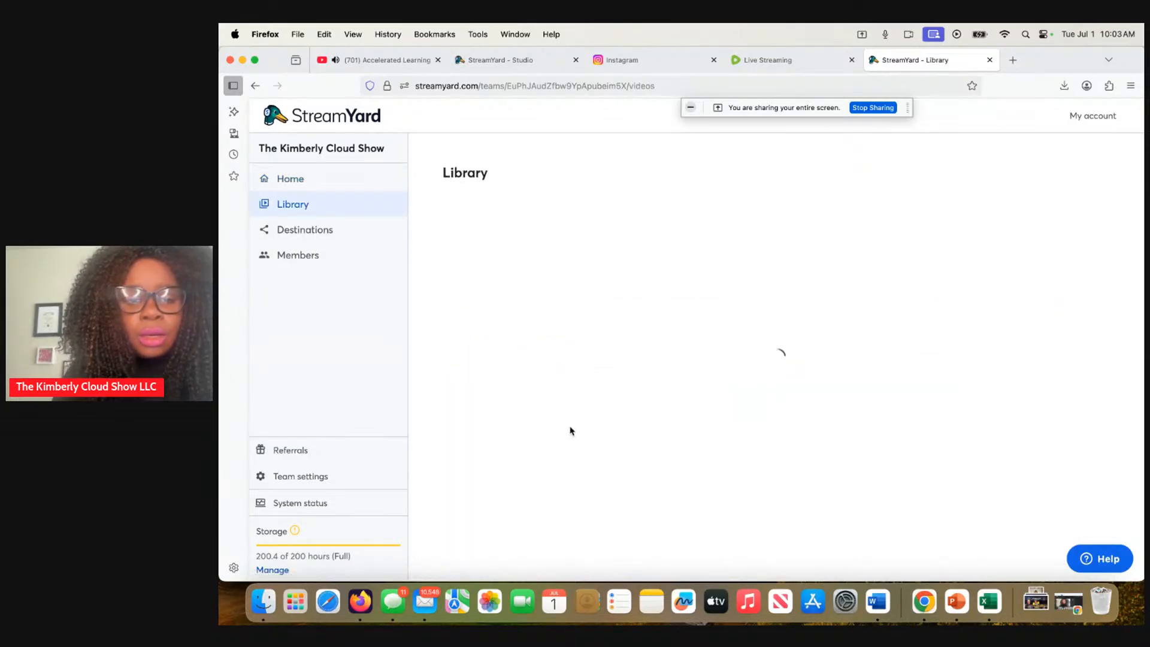
Keep loading older recordings in the library until the oldest entries from mid-2022 are reached
scroll(570, 430, "down", 10)
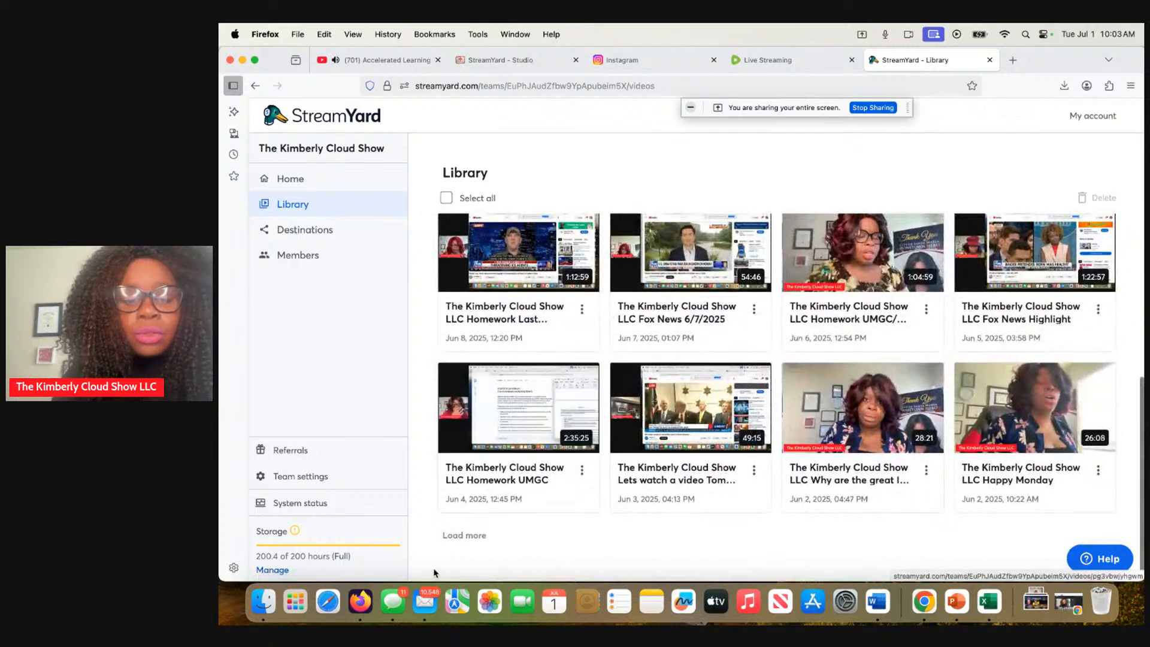
left_click(452, 534)
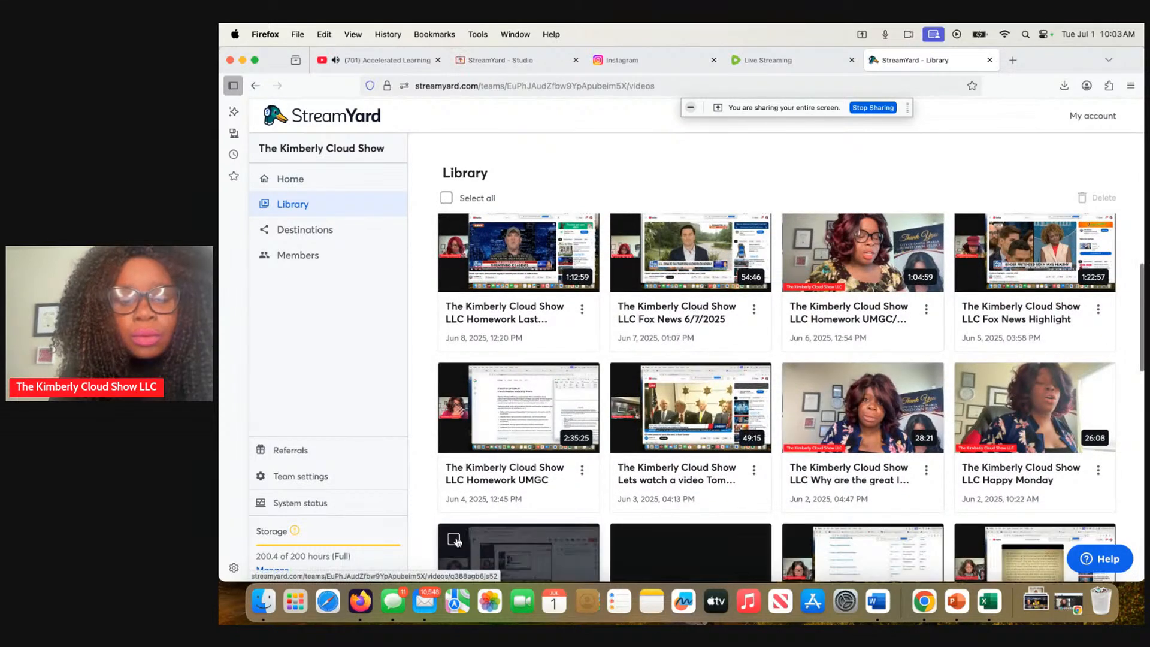
scroll(456, 541, "down", 10)
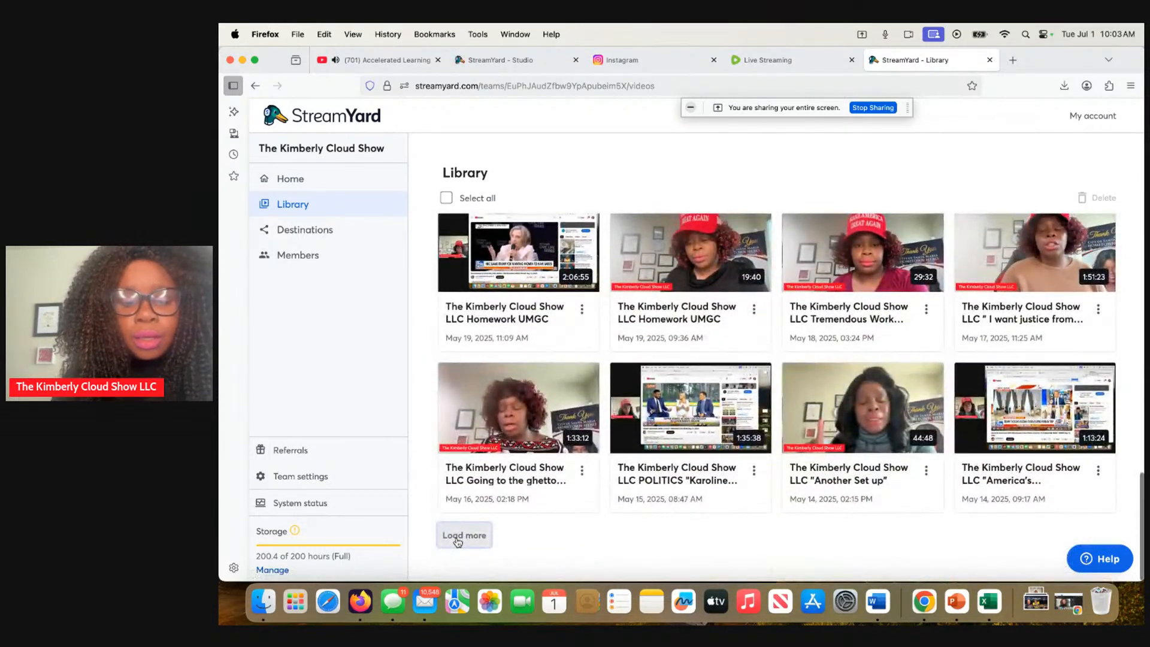
left_click(458, 536)
scroll(458, 542, "down", 10)
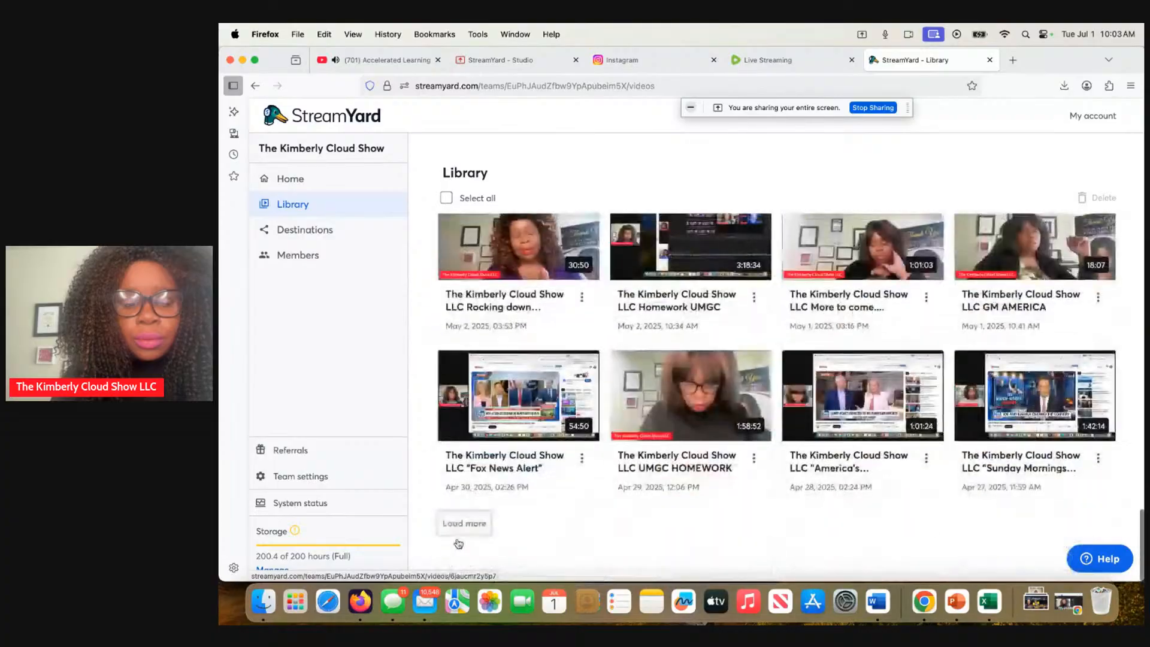
left_click(458, 541)
scroll(457, 542, "down", 10)
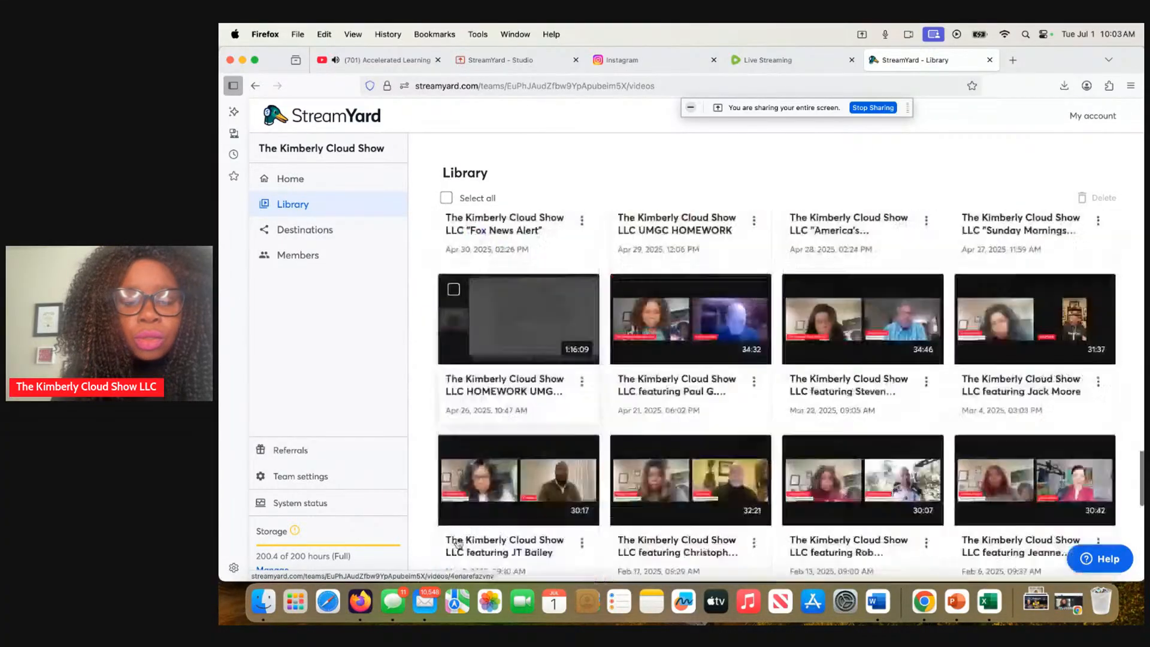
left_click(458, 535)
scroll(458, 542, "down", 10)
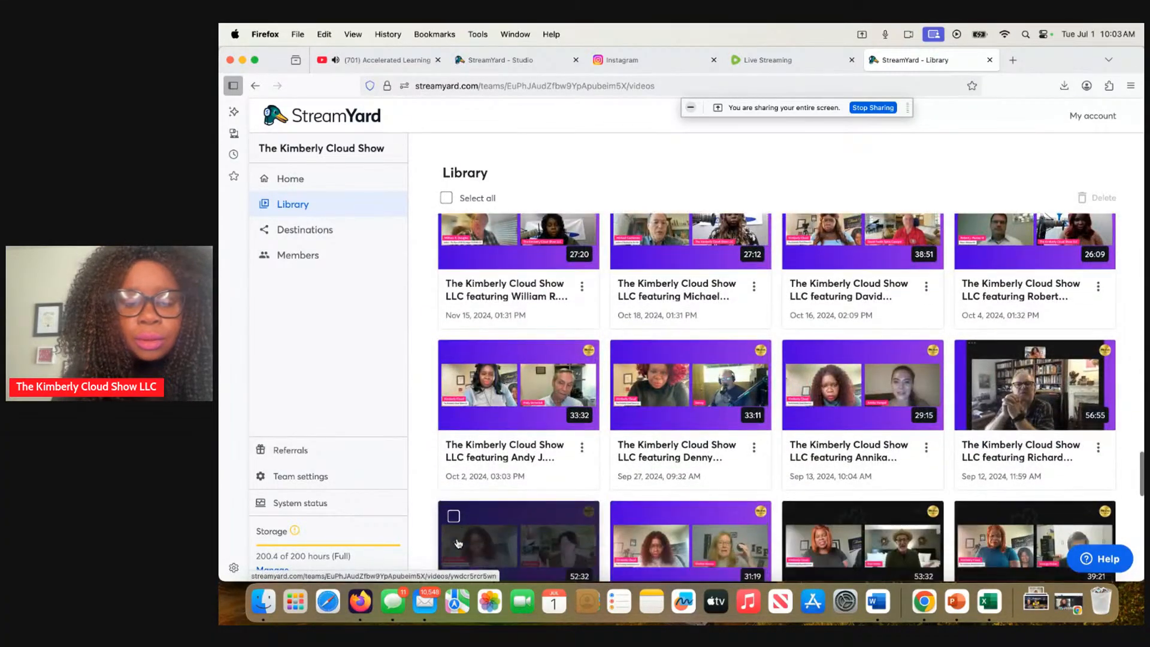
left_click(458, 536)
scroll(458, 542, "down", 10)
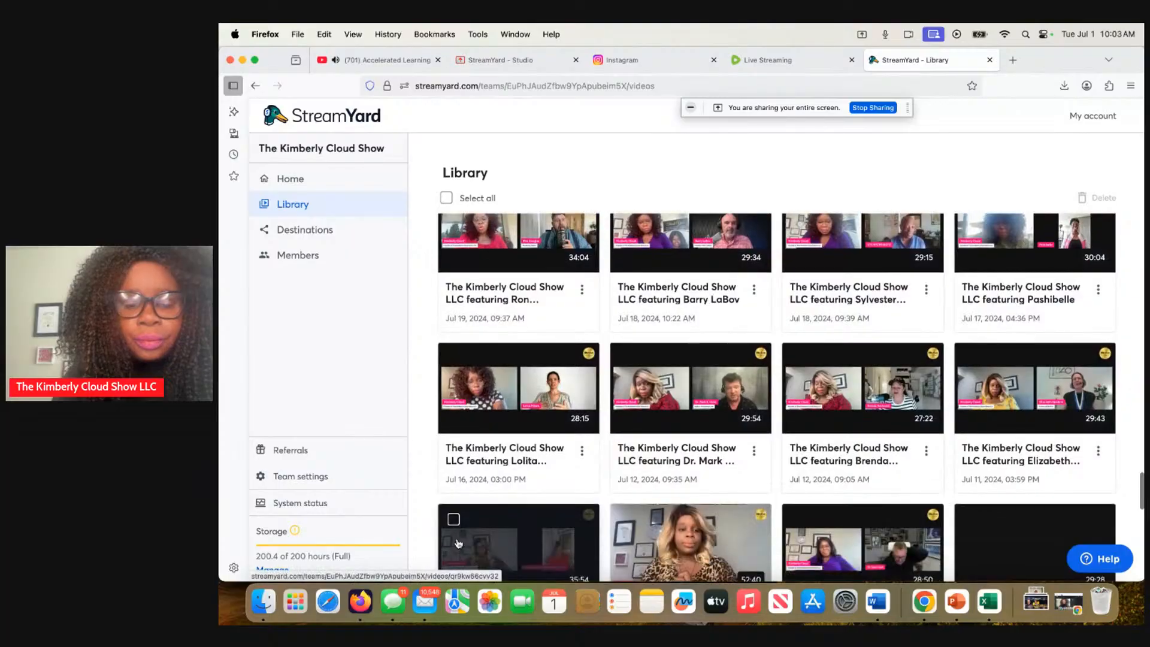
left_click(459, 539)
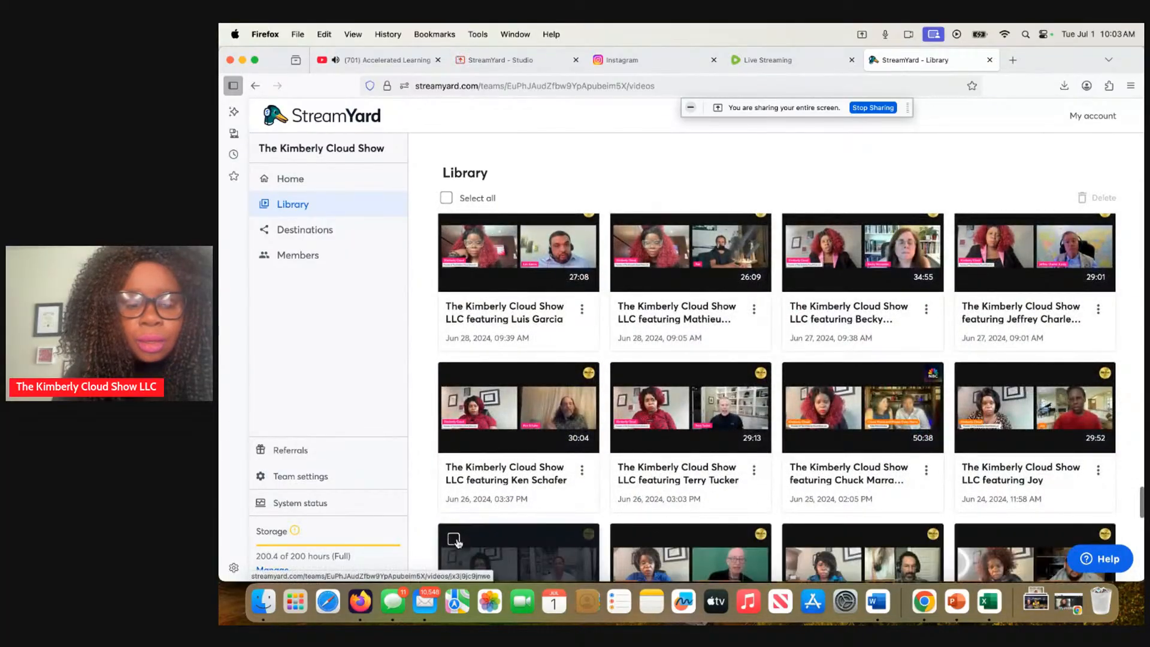
scroll(459, 543, "down", 10)
left_click(458, 536)
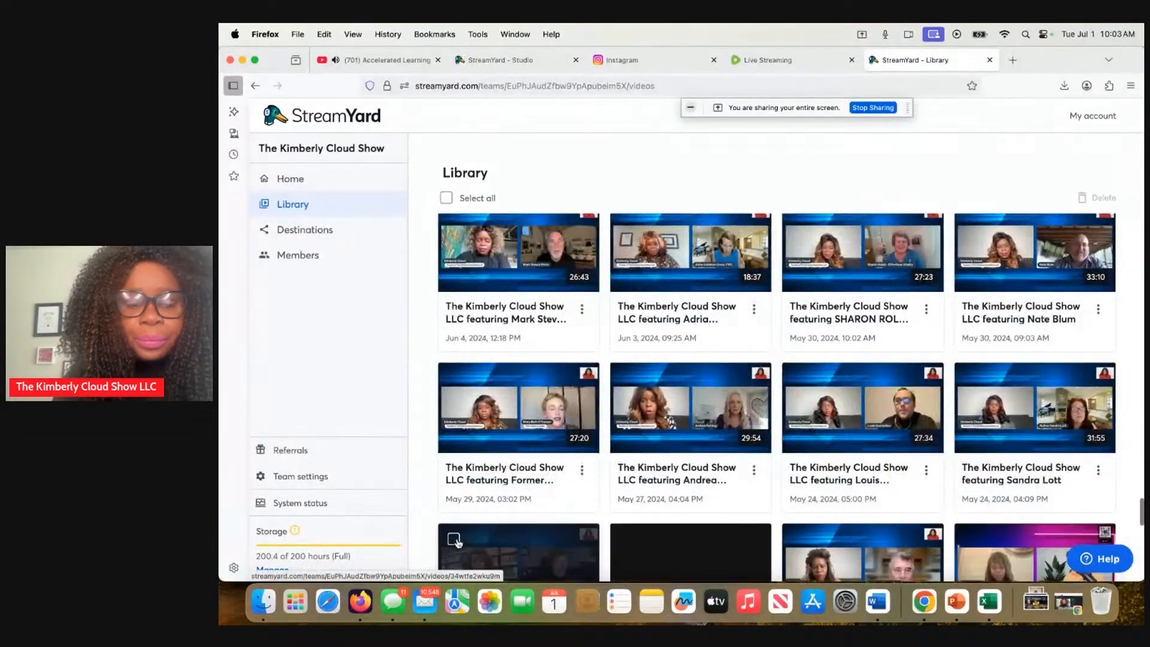
scroll(458, 543, "down", 10)
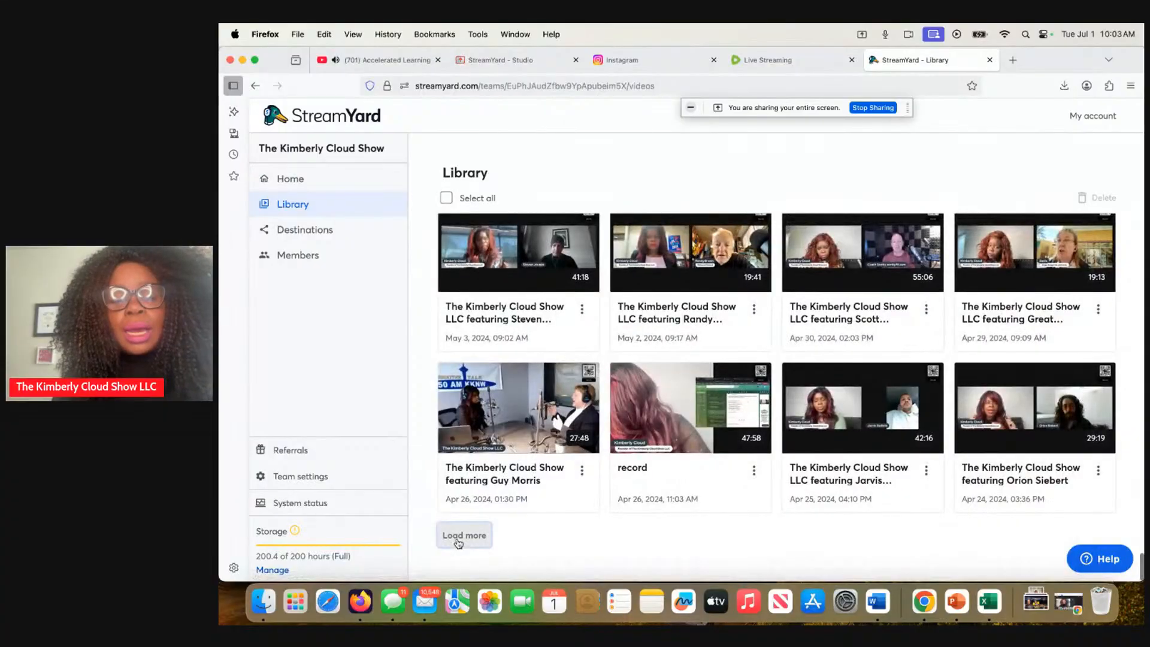
left_click(458, 536)
scroll(458, 543, "down", 10)
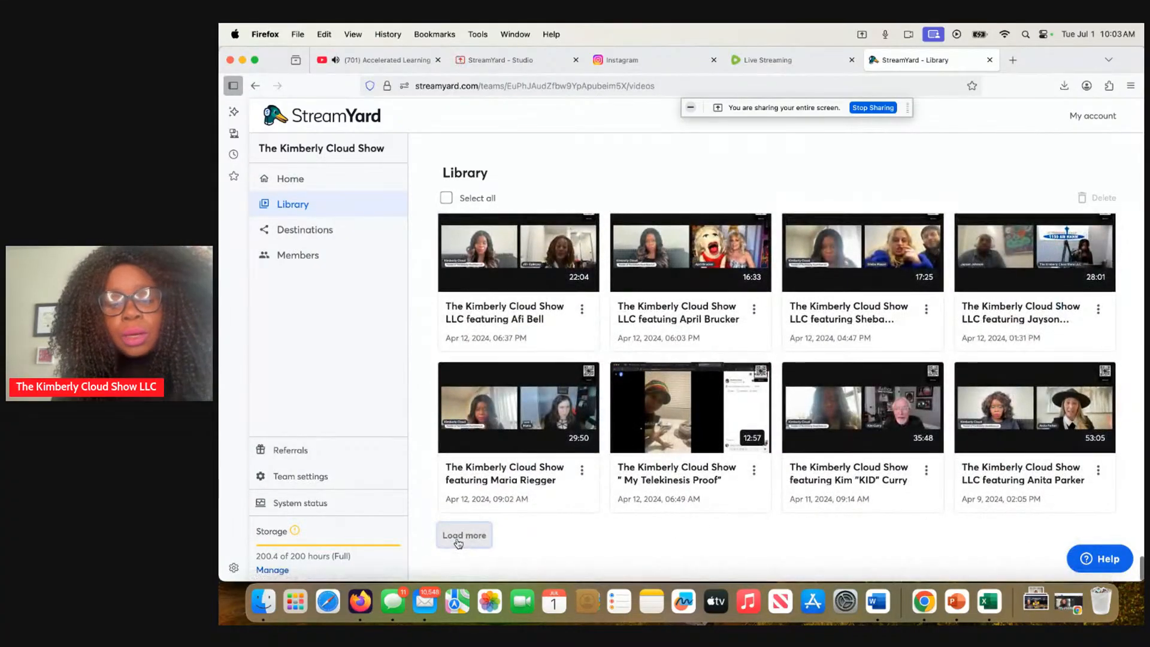
scroll(458, 543, "down", 5)
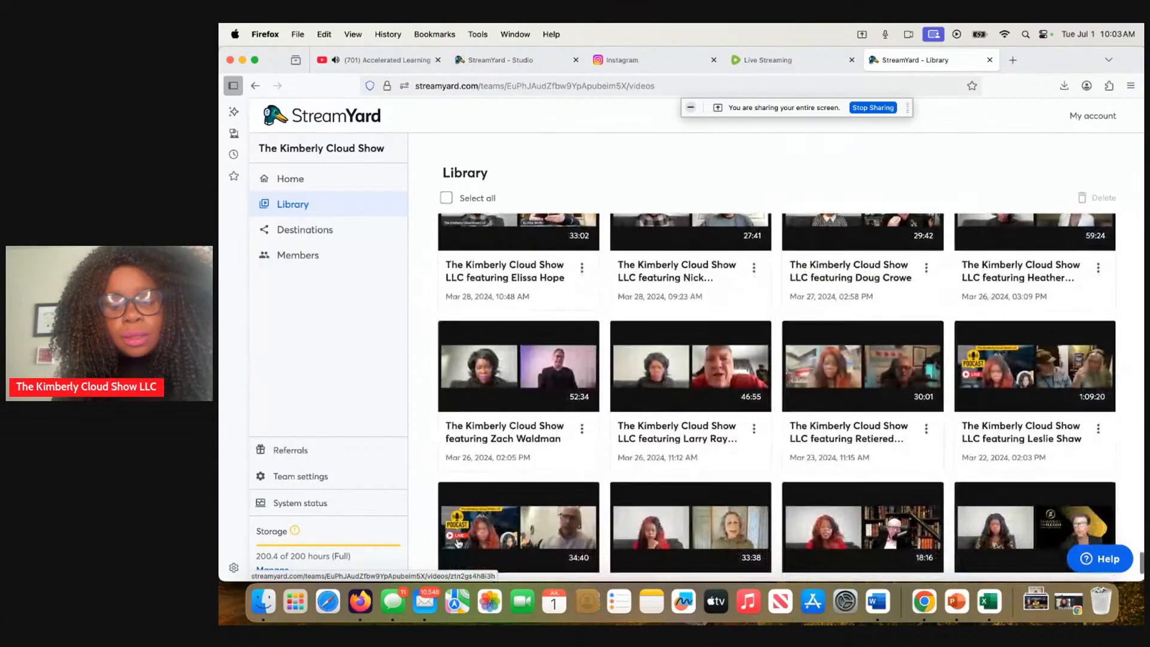
left_click(459, 535)
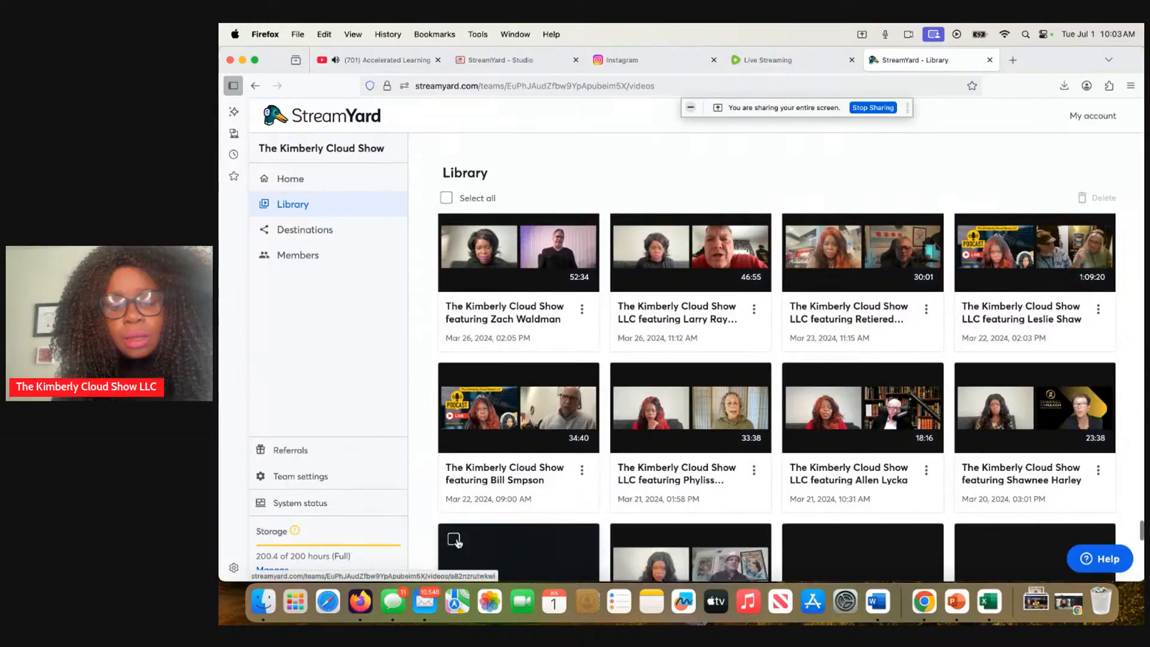
scroll(458, 542, "down", 10)
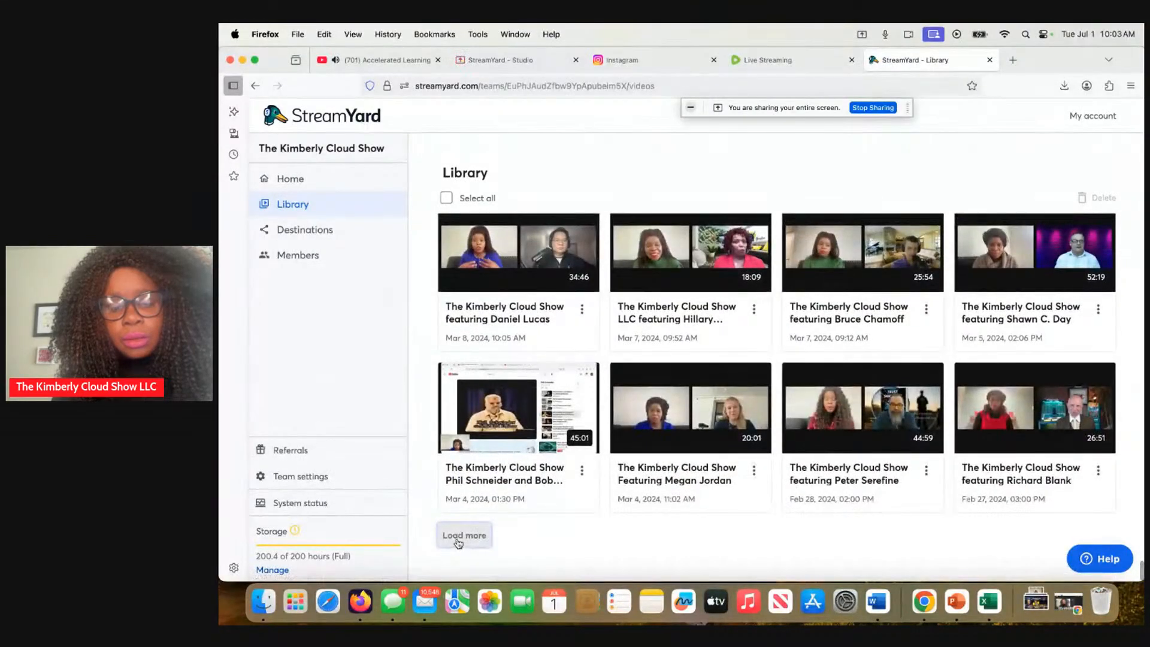
left_click(458, 541)
scroll(456, 542, "down", 20)
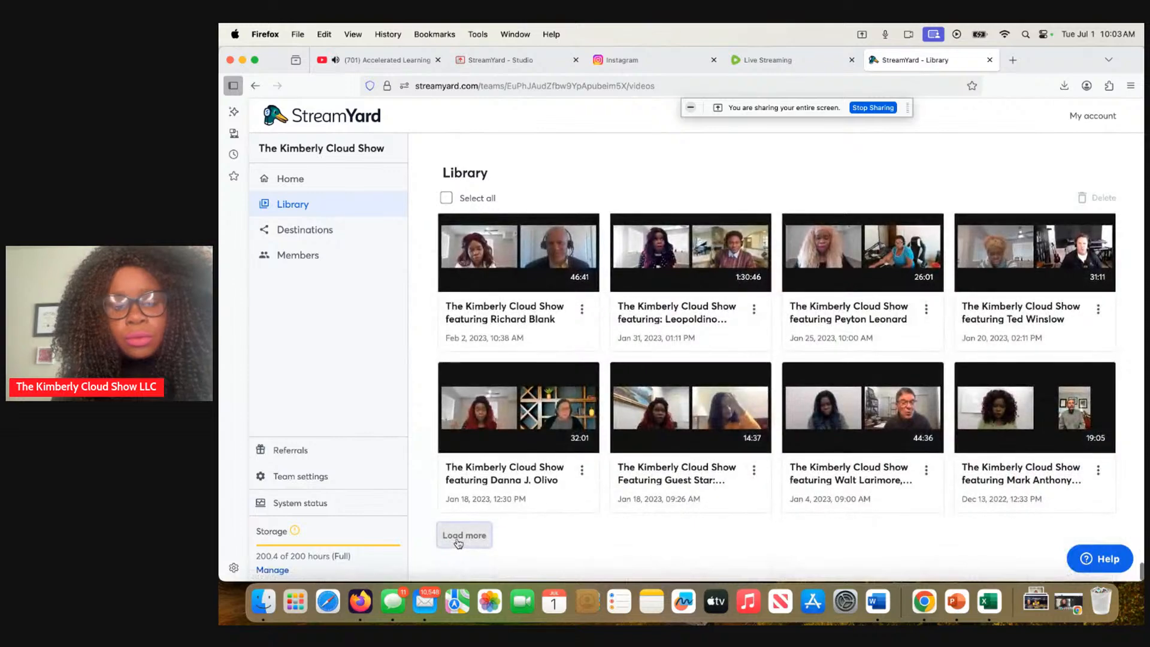
left_click(458, 535)
scroll(459, 542, "down", 10)
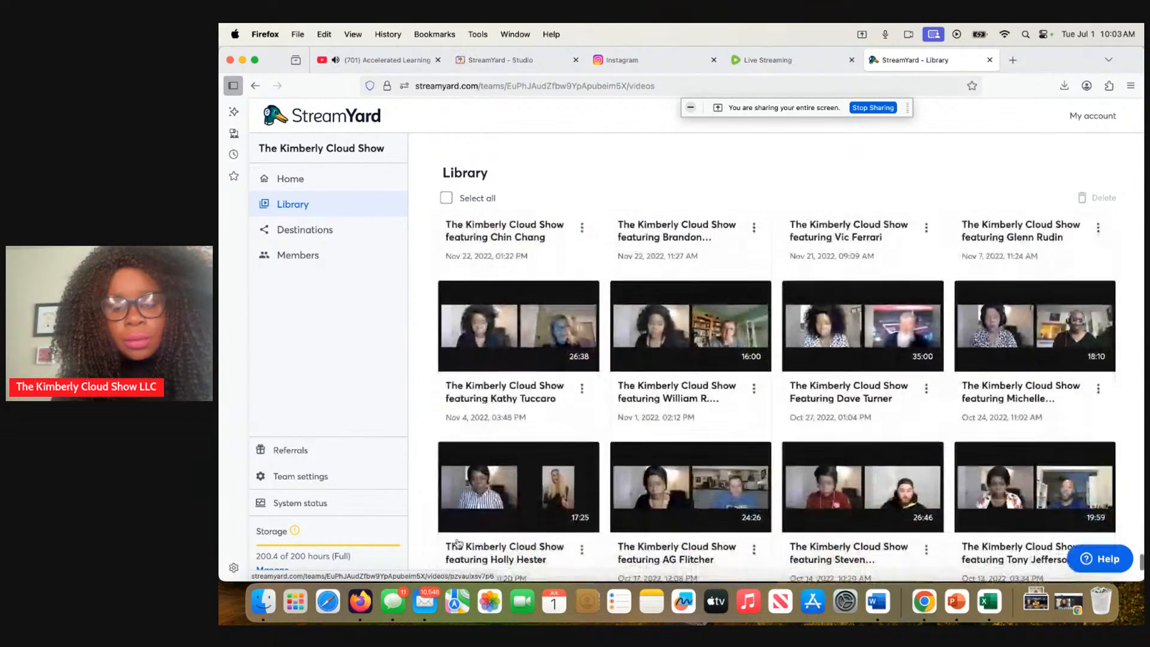
scroll(458, 542, "down", 5)
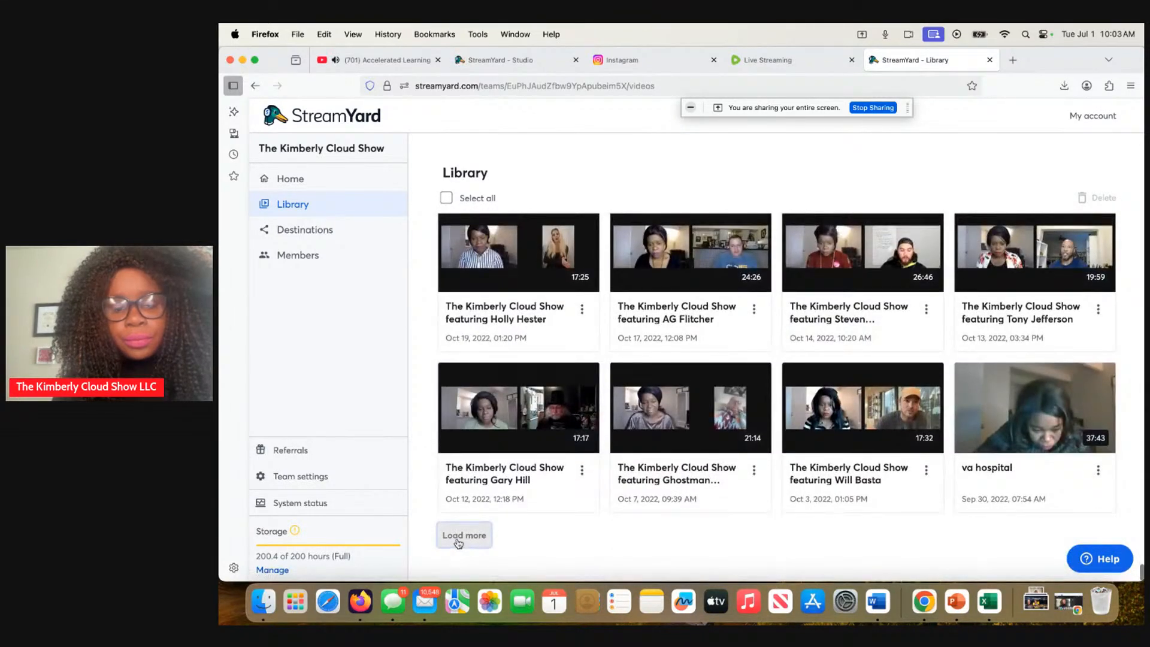
left_click(458, 535)
scroll(458, 543, "down", 6)
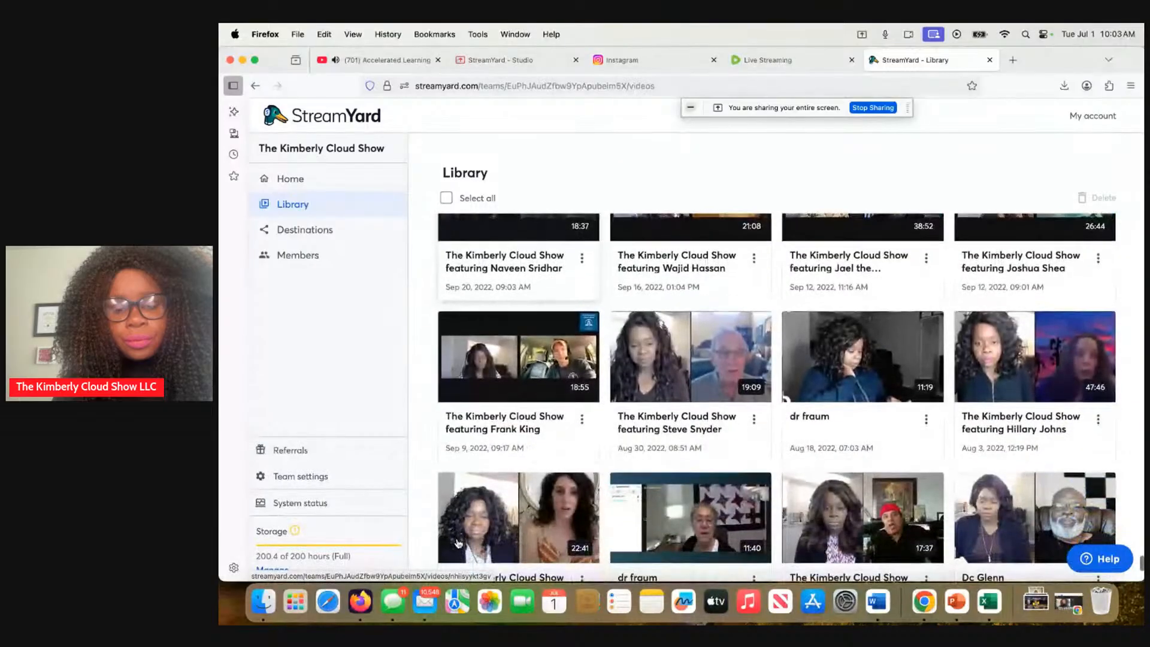
scroll(458, 543, "down", 4)
scroll(458, 543, "up", 2)
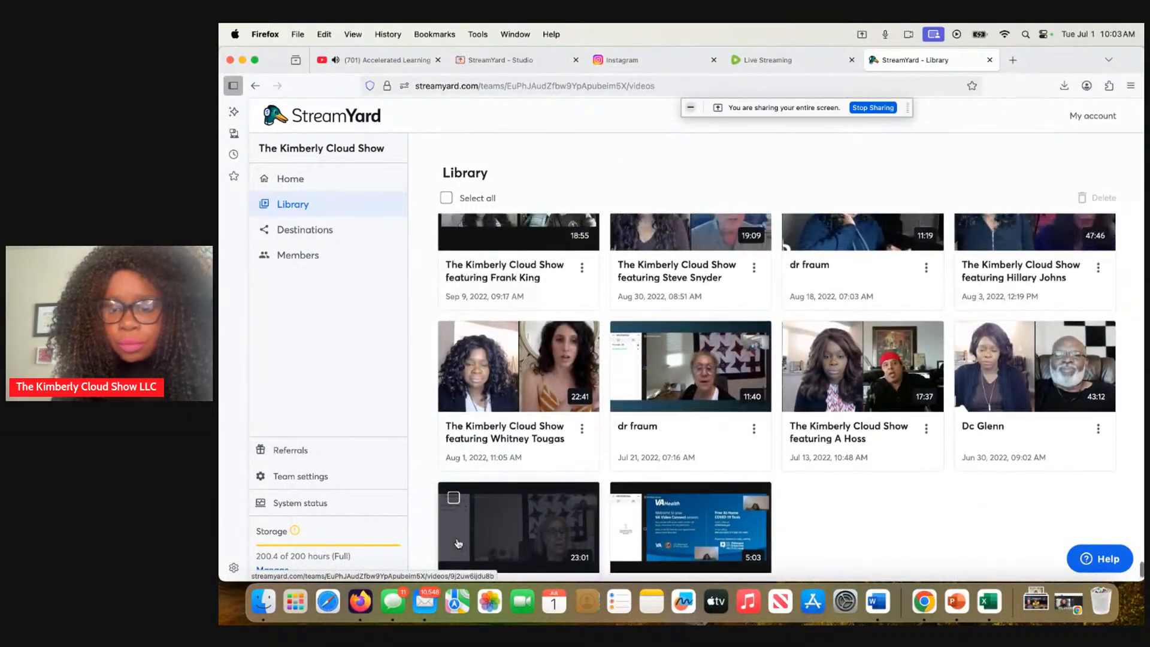
scroll(458, 543, "up", 1)
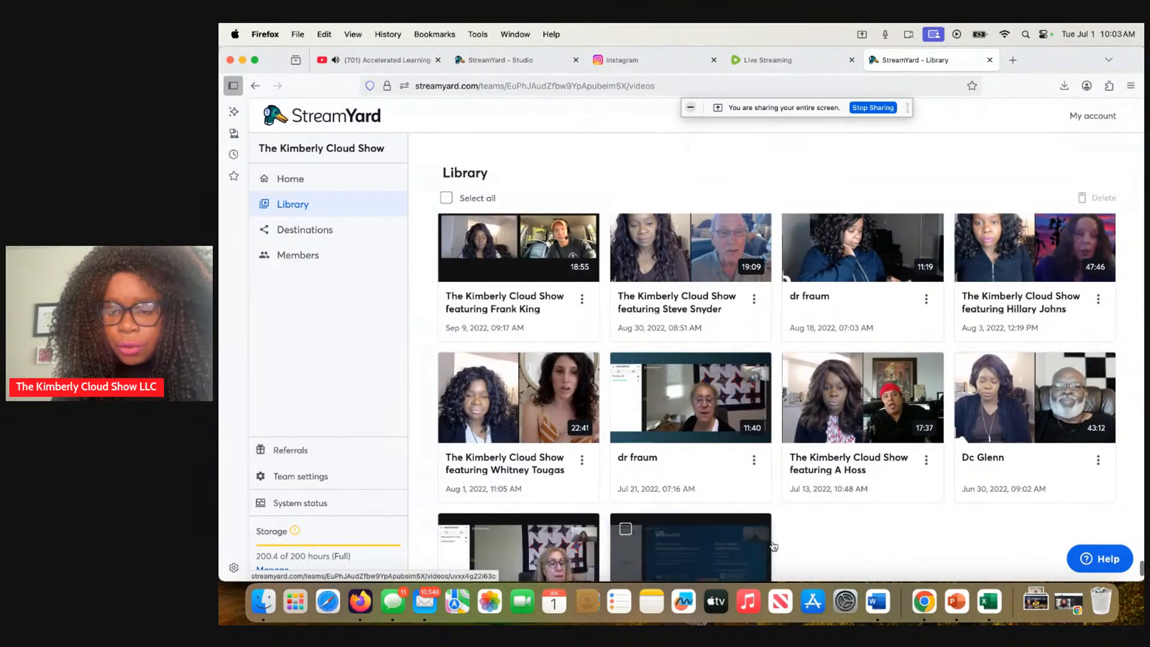
Download the video recording of the Jul 13, 2022 episode and close the download options
left_click(922, 461)
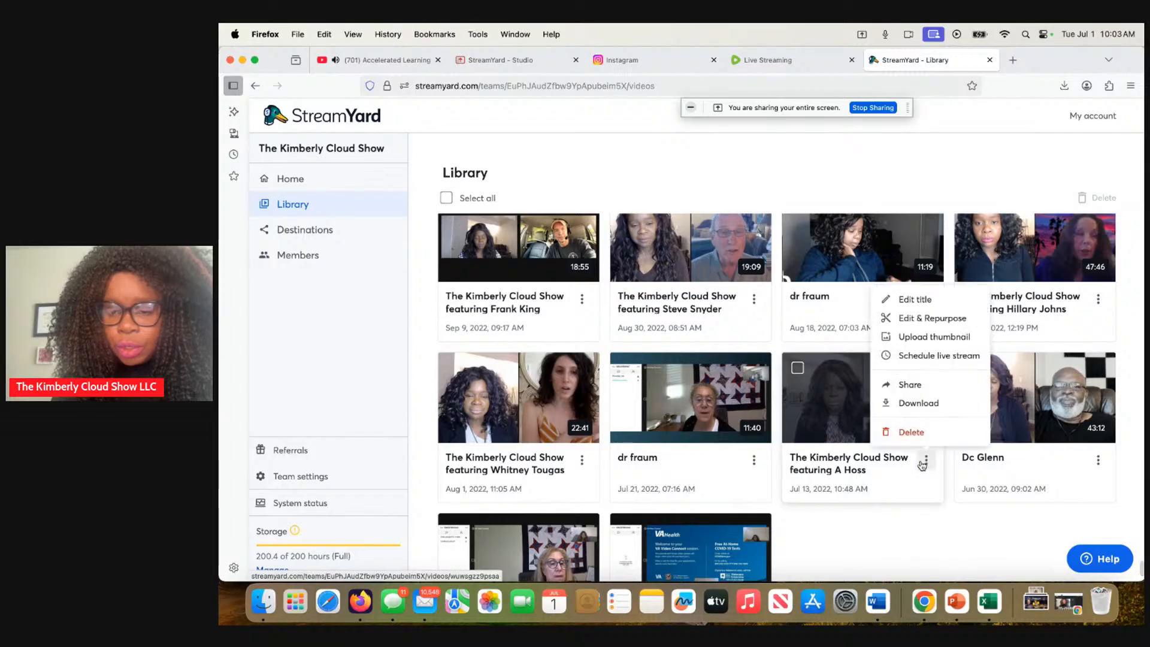
left_click(928, 406)
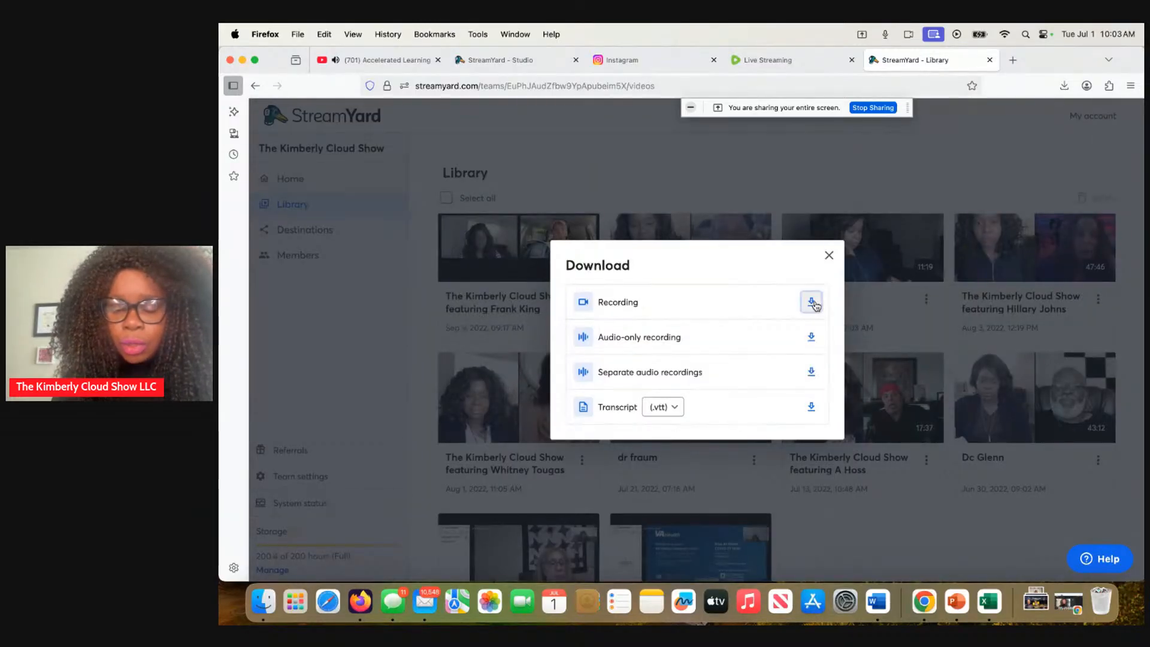
left_click(829, 256)
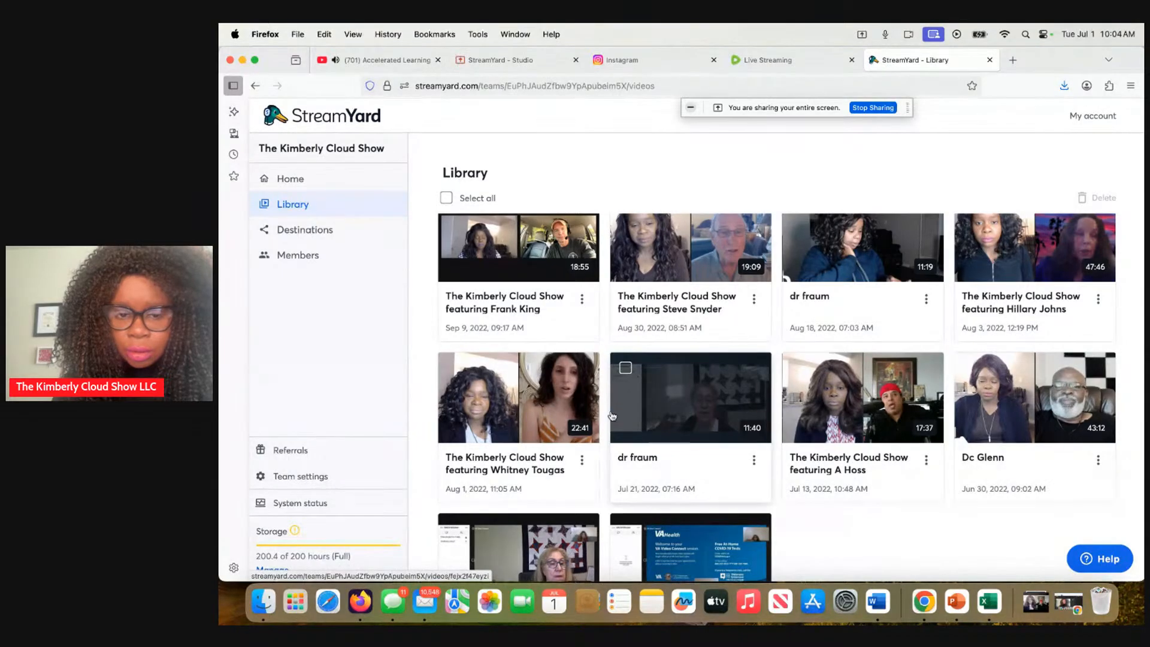
Download the video recording of the Aug 1, 2022 episode and close the download options
left_click(582, 461)
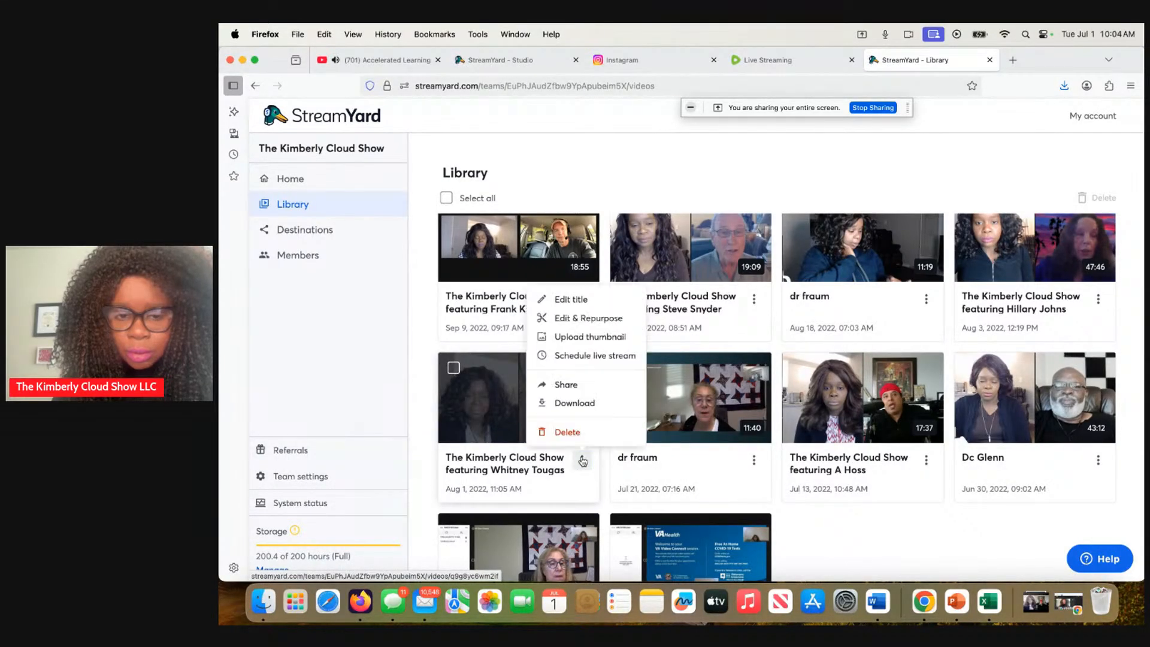
left_click(590, 403)
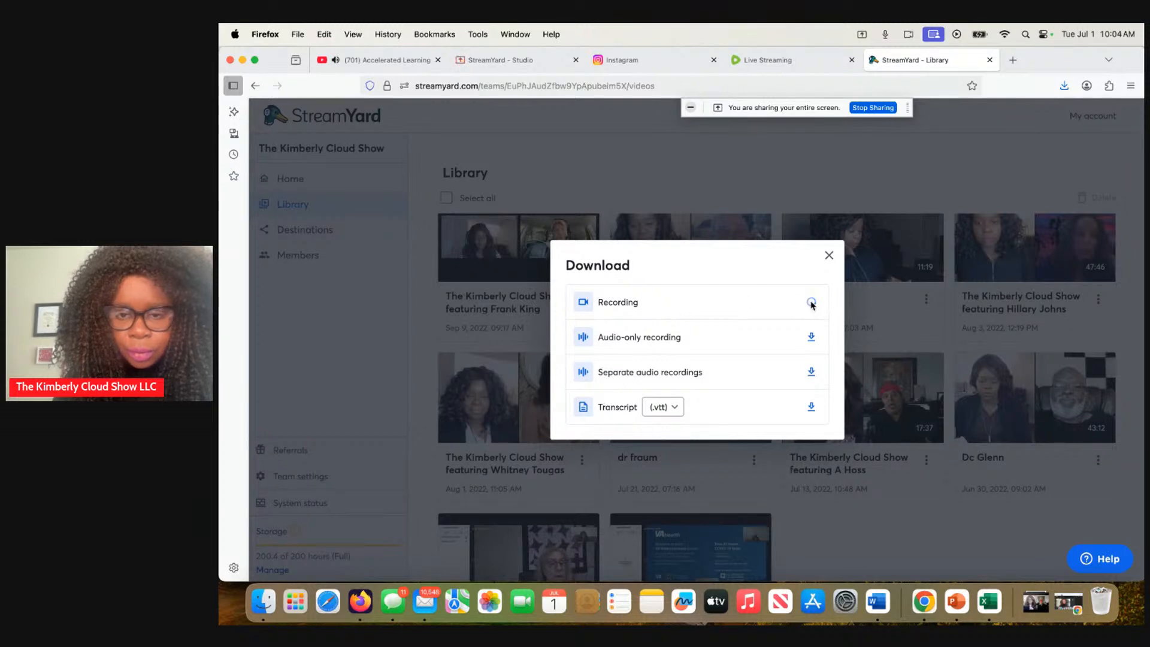
left_click(721, 266)
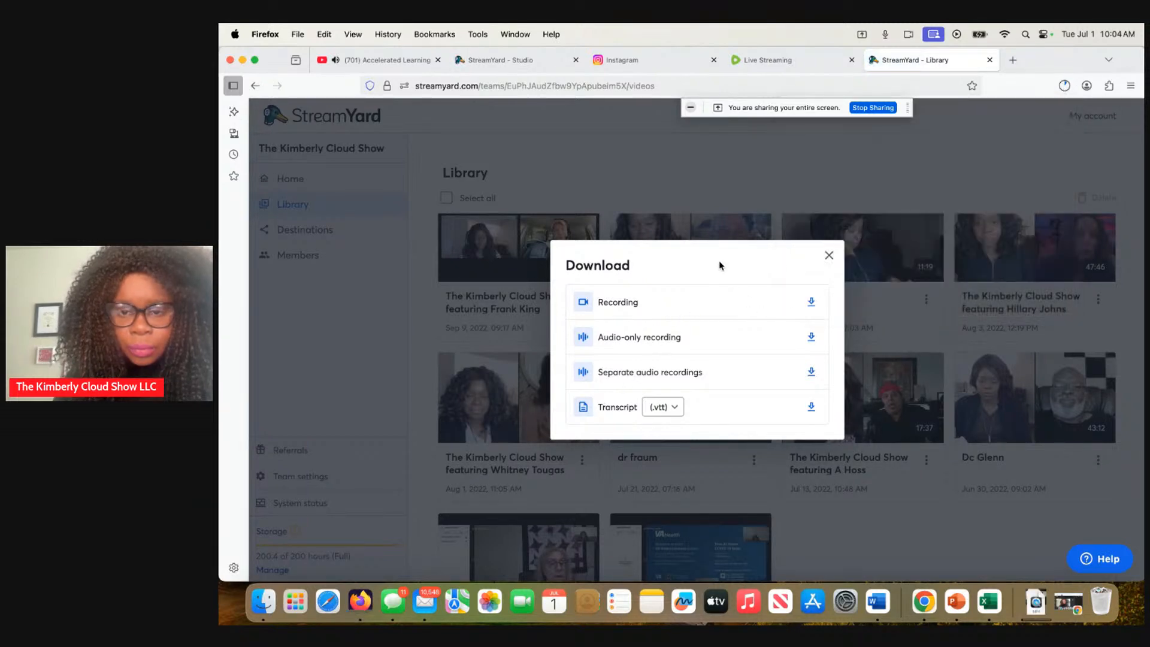
left_click(829, 257)
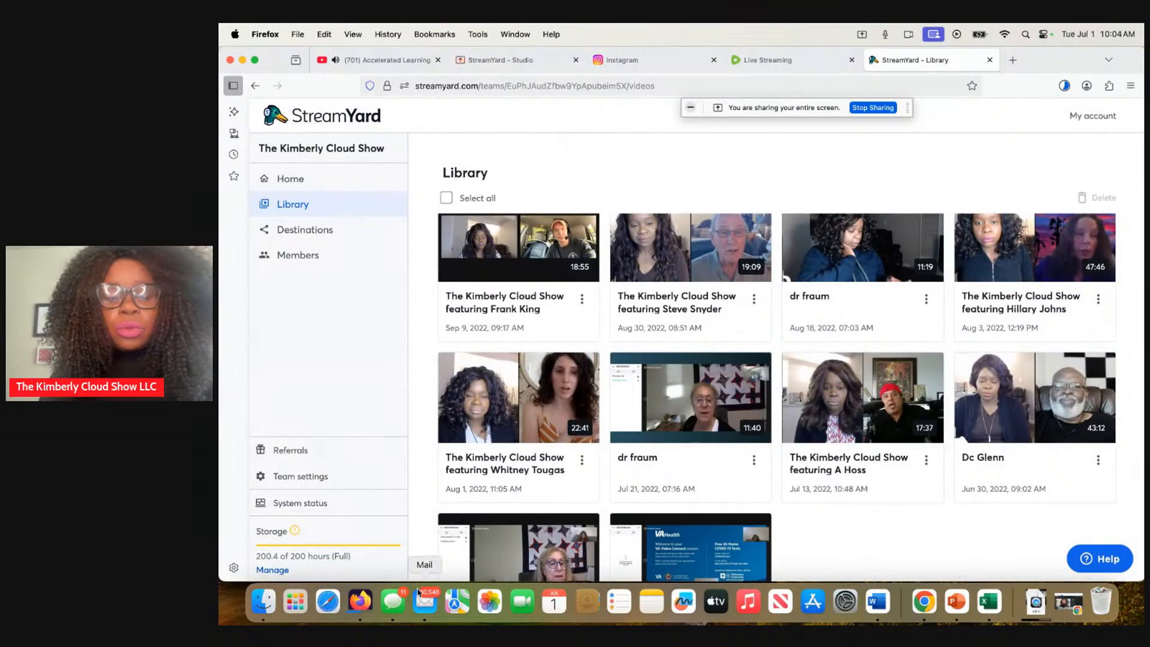
Switch to Final Cut Pro by opening it from the Mac's application launcher
left_click(295, 601)
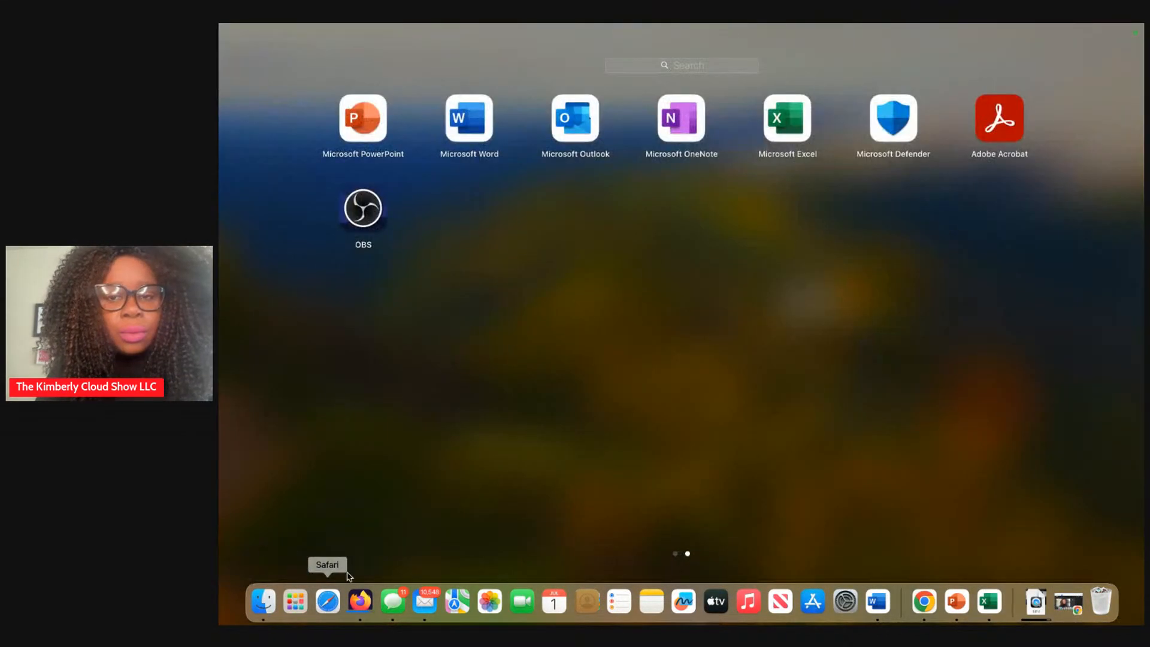
scroll(564, 472, "left", 2)
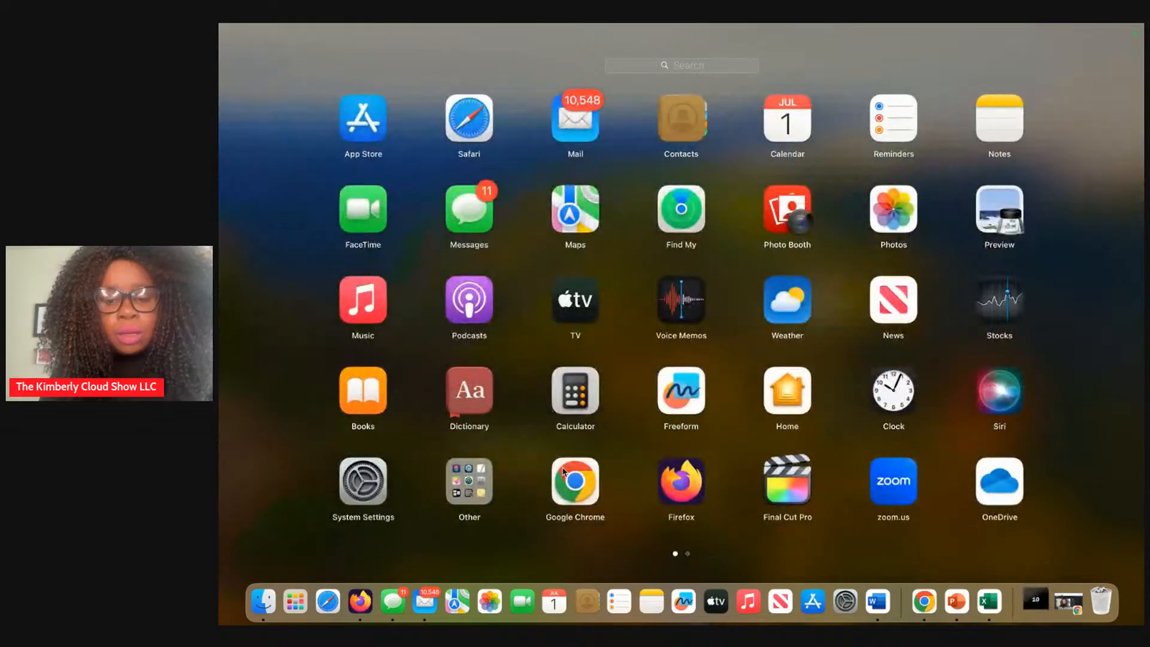
left_click(770, 500)
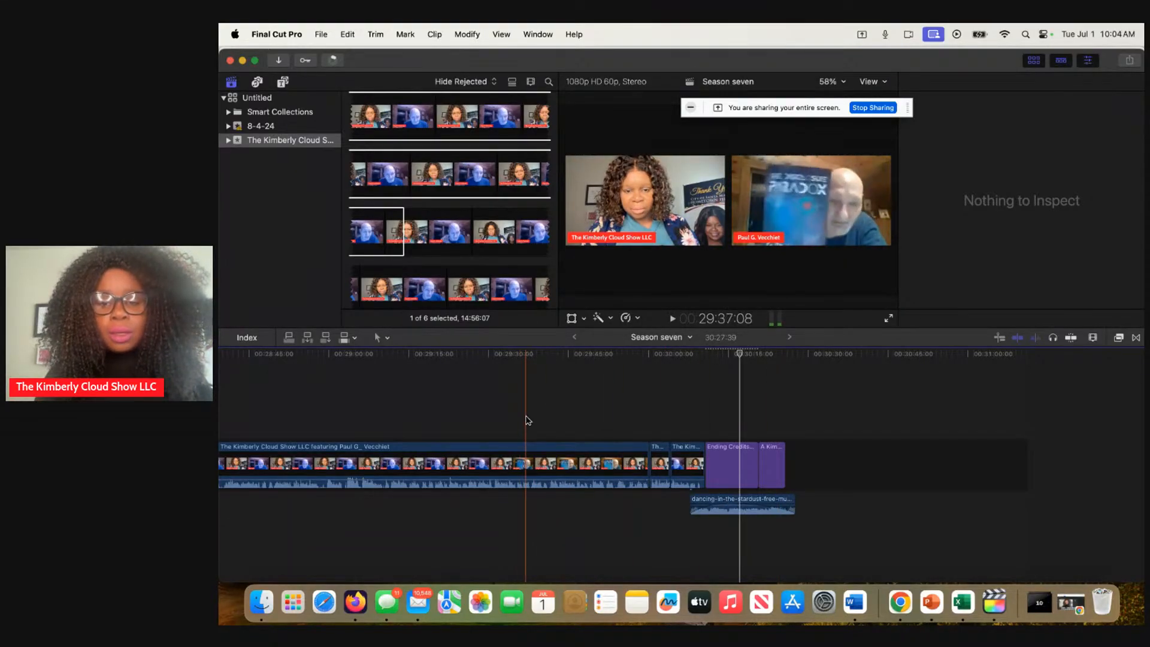
Move the "Black Green" audio clip at the start of the timeline about 7 seconds earlier so it overlaps the opening clip
scroll(528, 419, "left", 10)
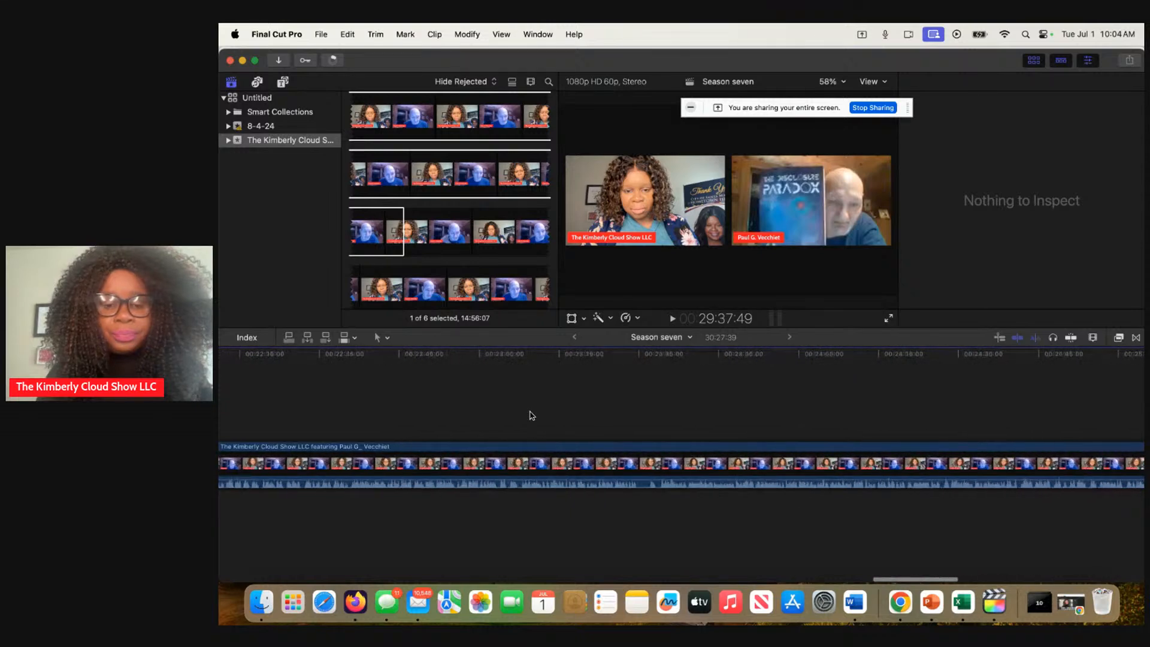
scroll(530, 415, "left", 20)
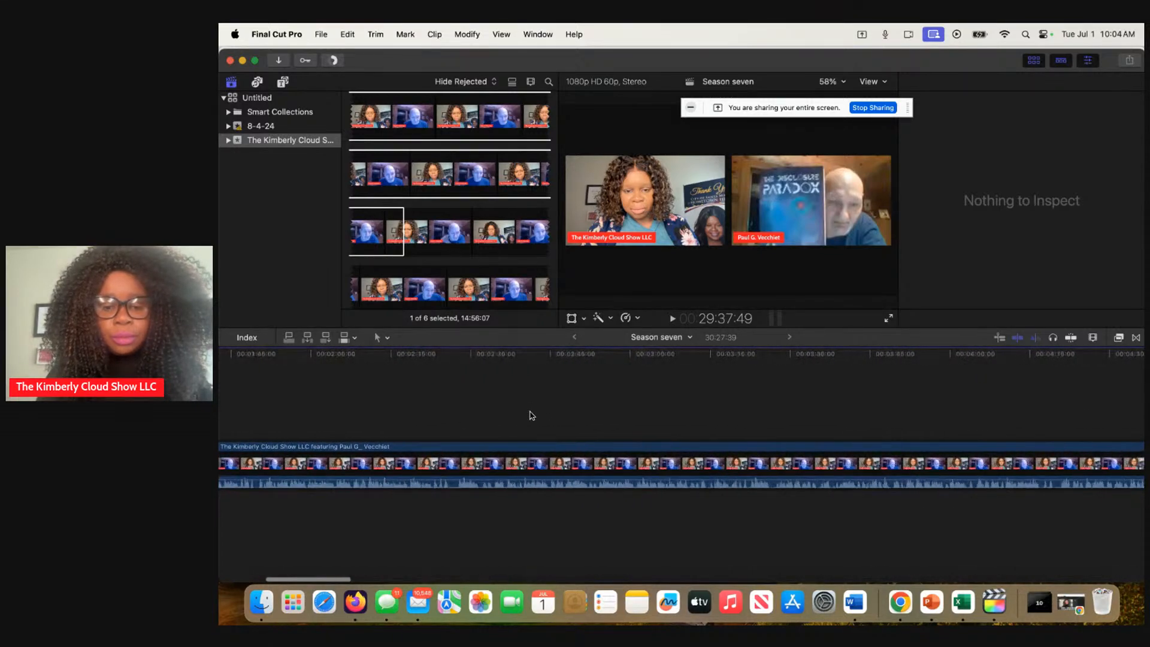
scroll(530, 416, "left", 5)
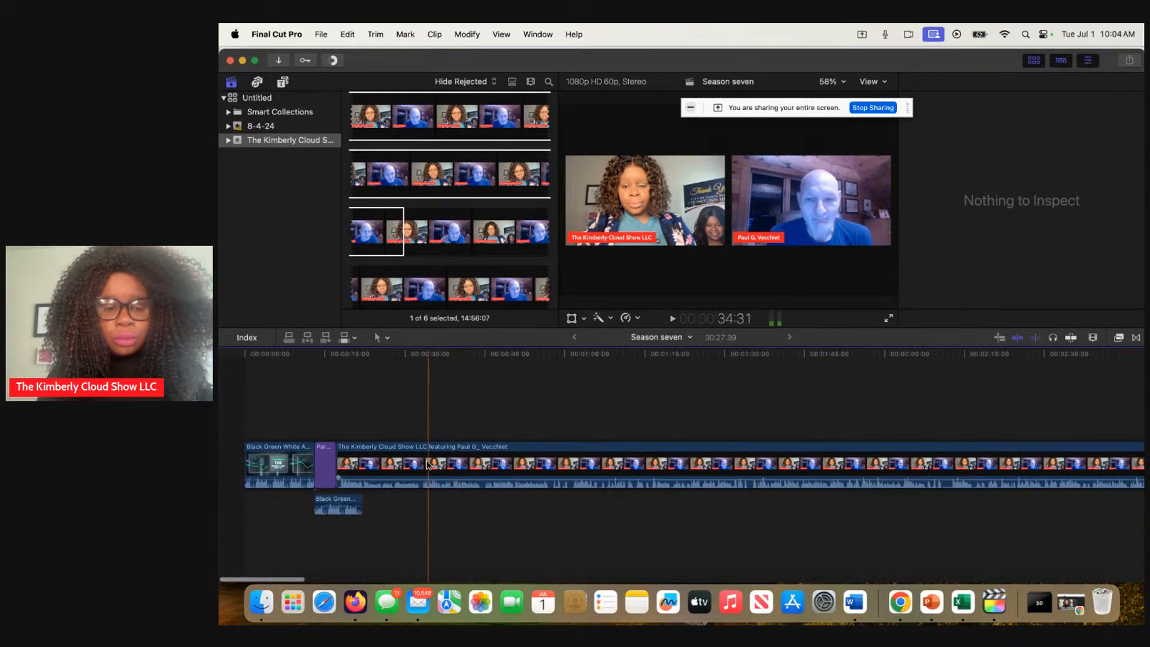
left_click_drag(331, 503, 289, 504)
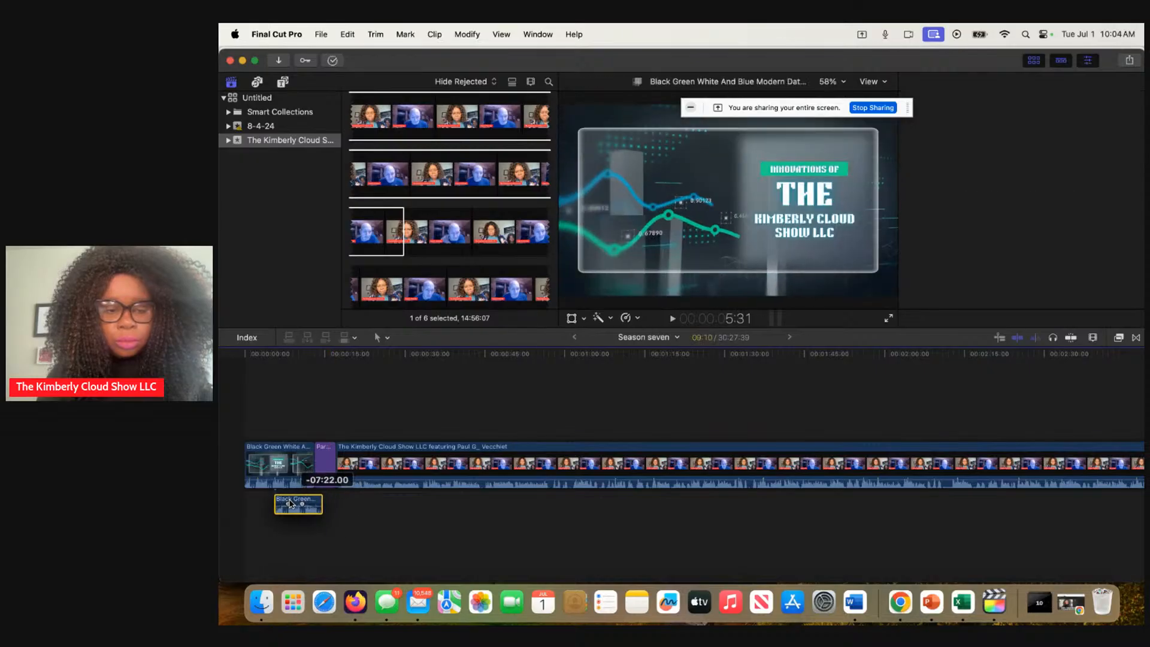
Delete the four long interview clips of the previous episode that follow the opening title in the timeline
left_click(419, 460)
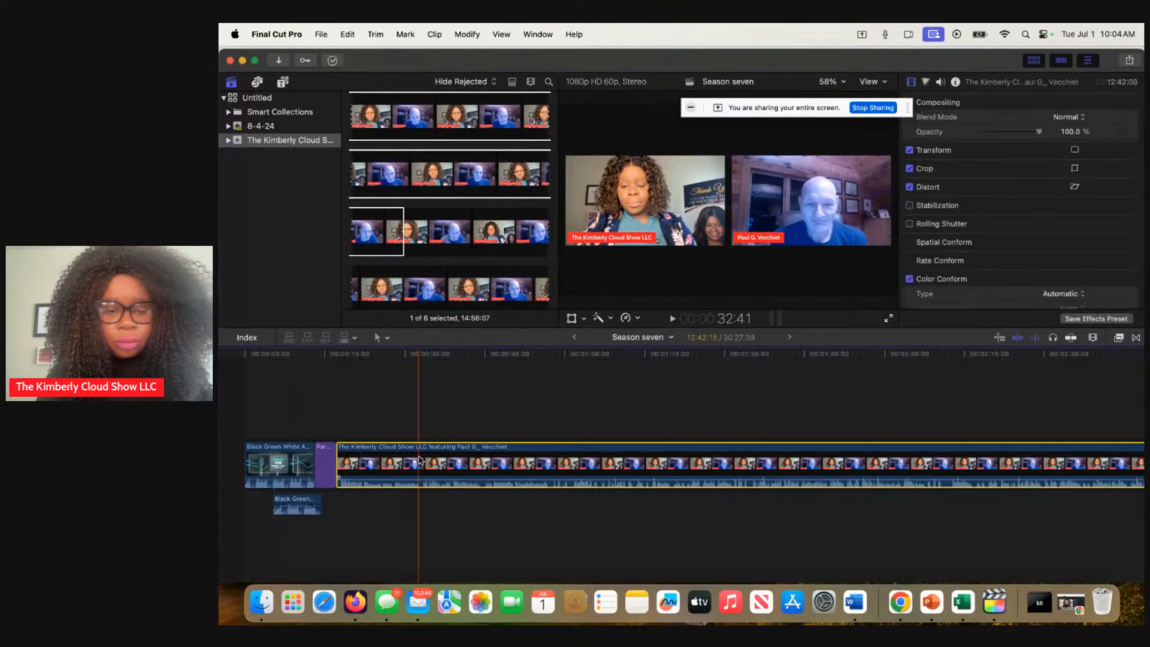
scroll(419, 460, "right", 15)
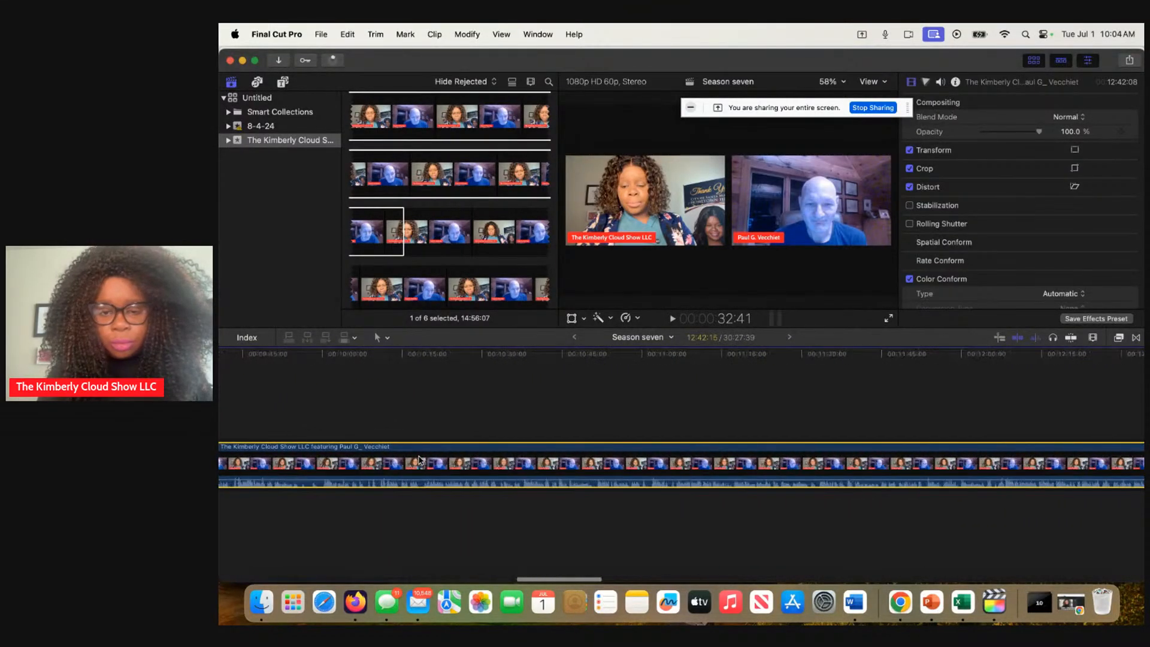
scroll(420, 460, "left", 5)
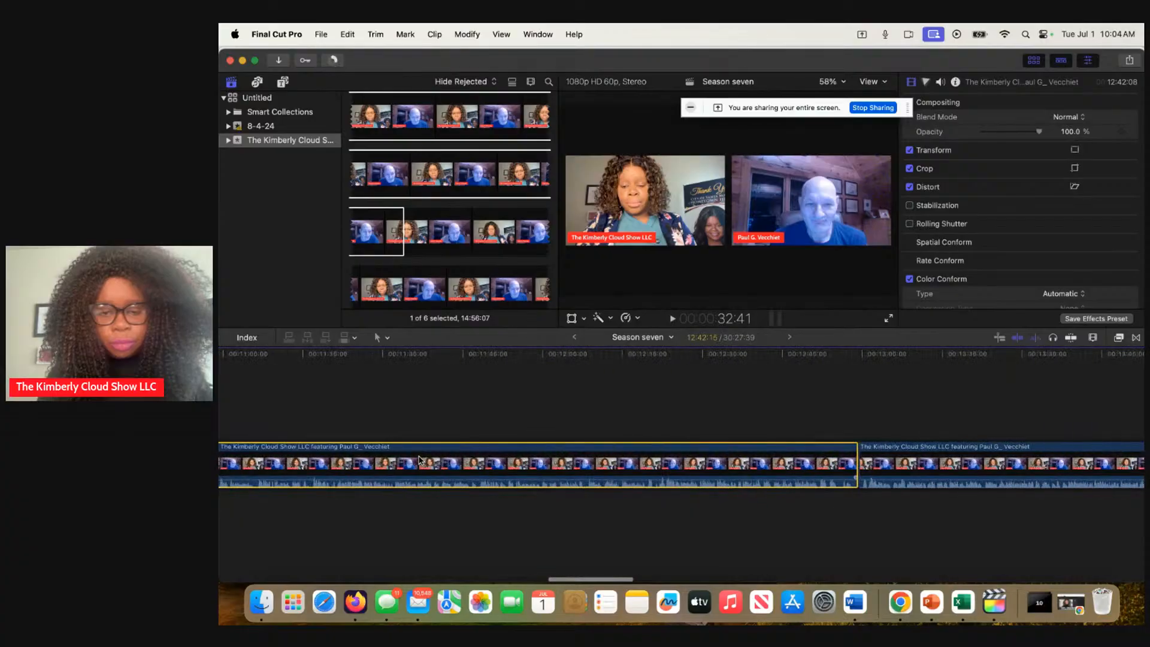
scroll(419, 460, "left", 15)
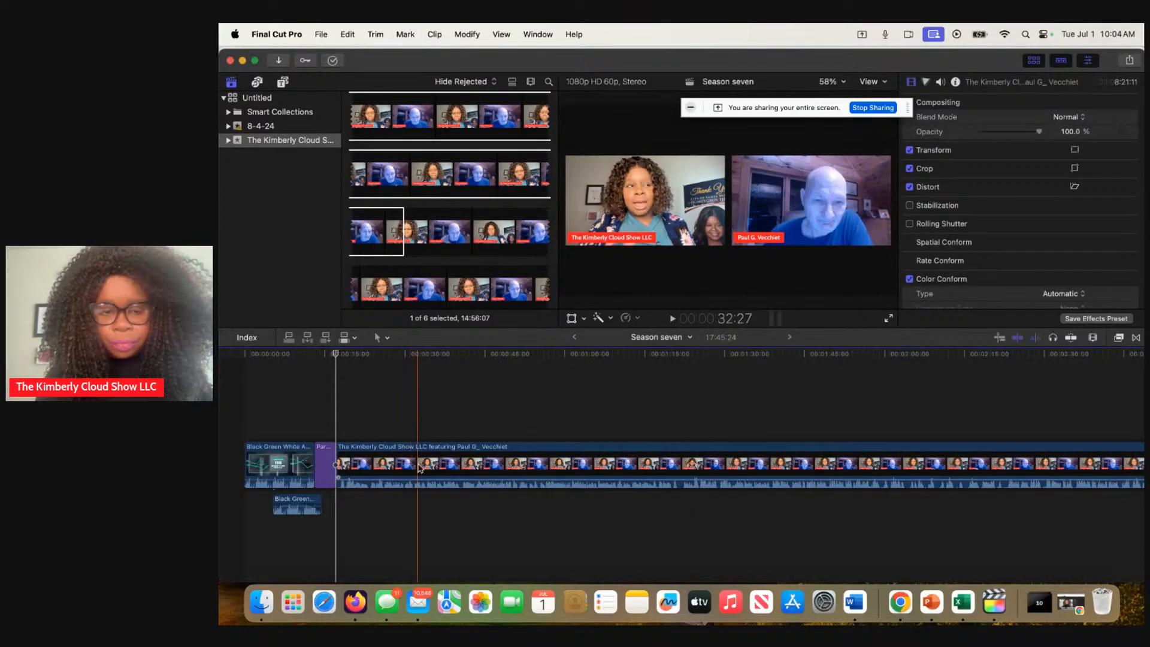
key("Delete")
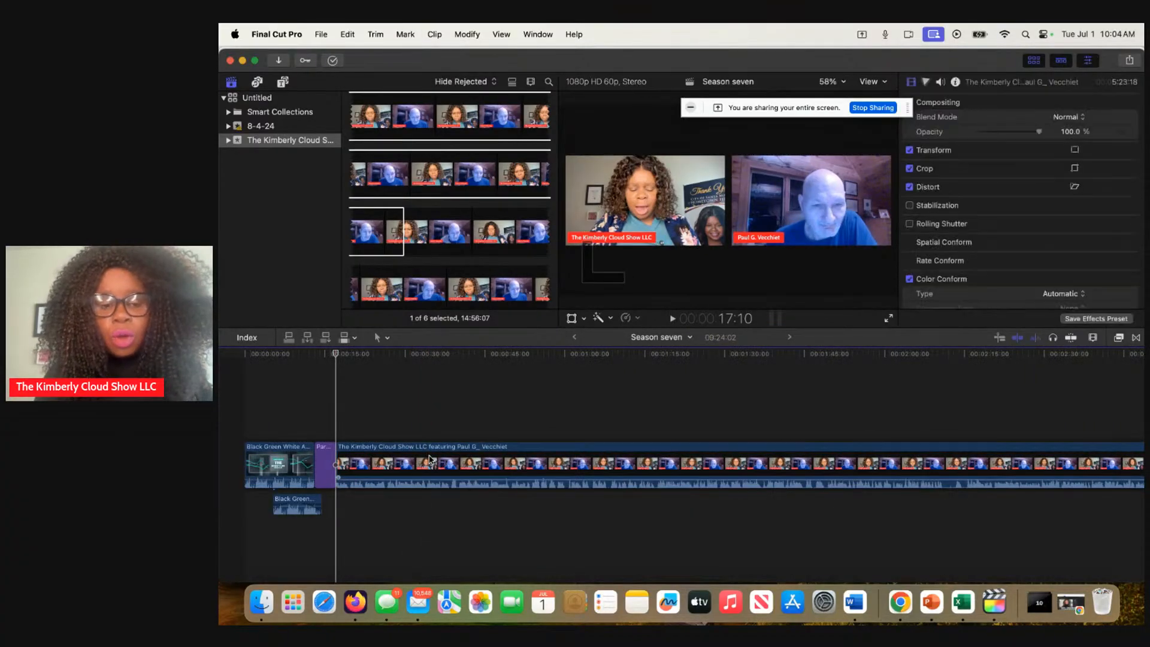
left_click(429, 460)
key("Delete")
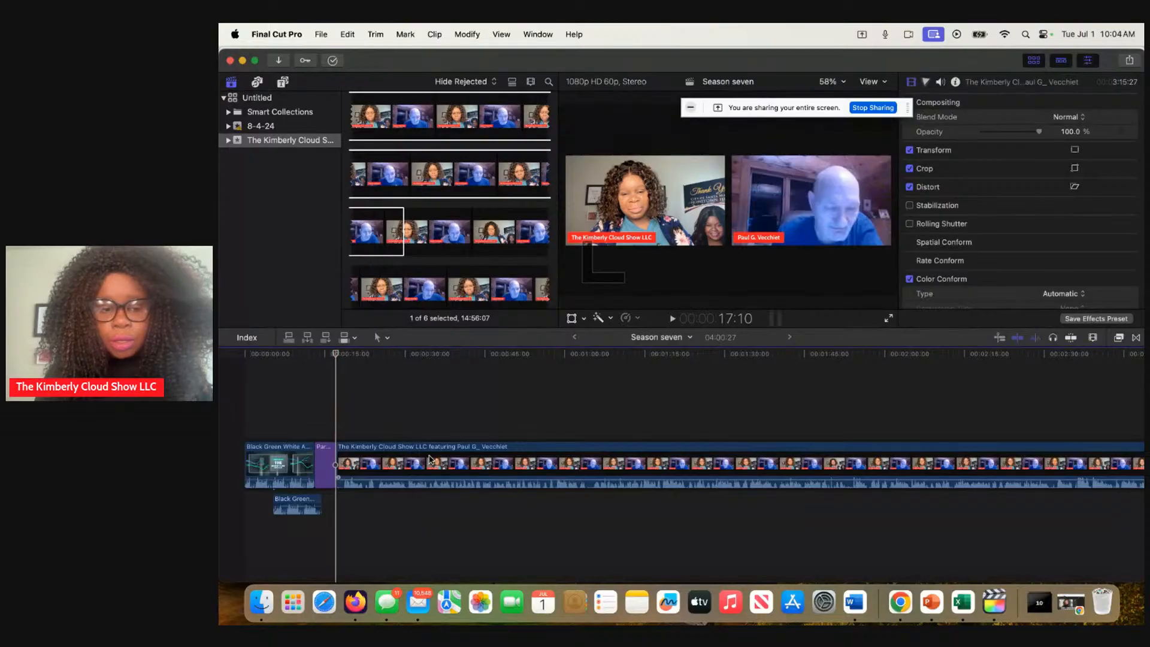
left_click(429, 460)
key("Delete")
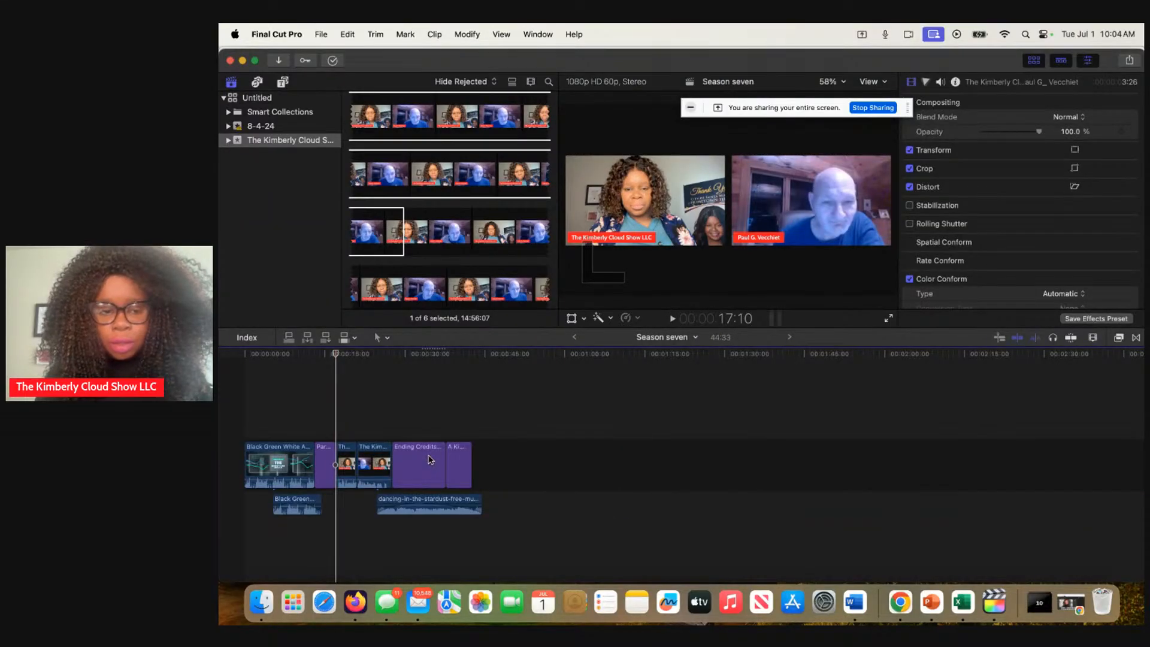
Shift the "dancing-in-the-stardust" music about 4 seconds later and delete the two remaining short interview clips before the ending credits
left_click(401, 498)
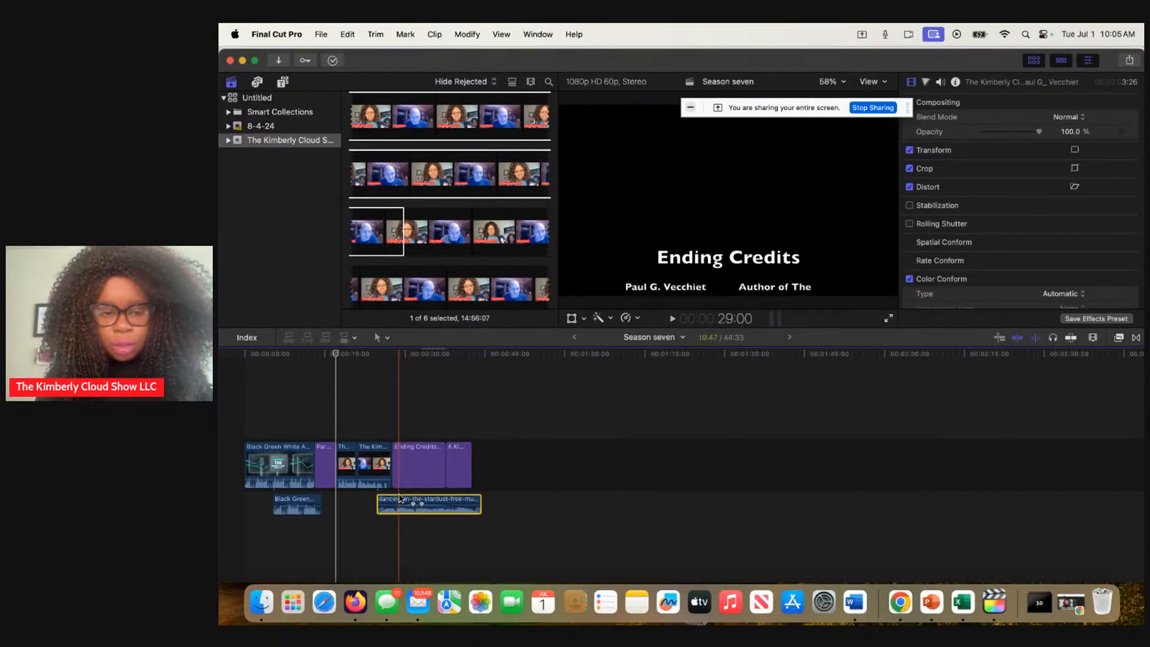
left_click_drag(400, 498, 422, 498)
left_click(346, 463)
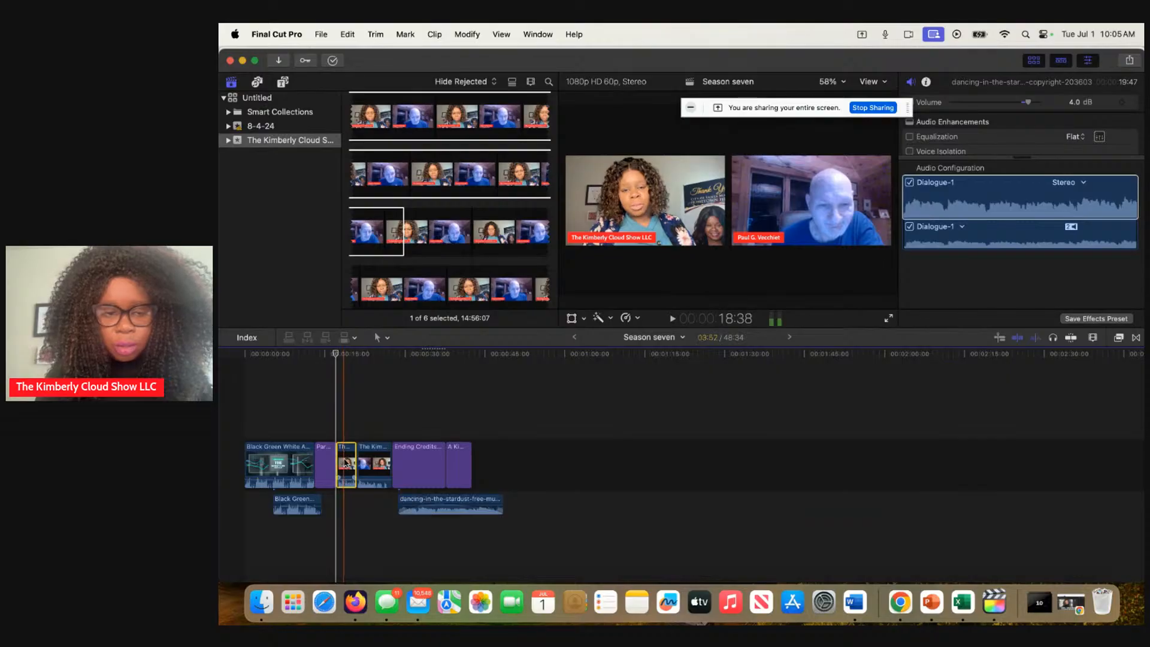
key("Delete")
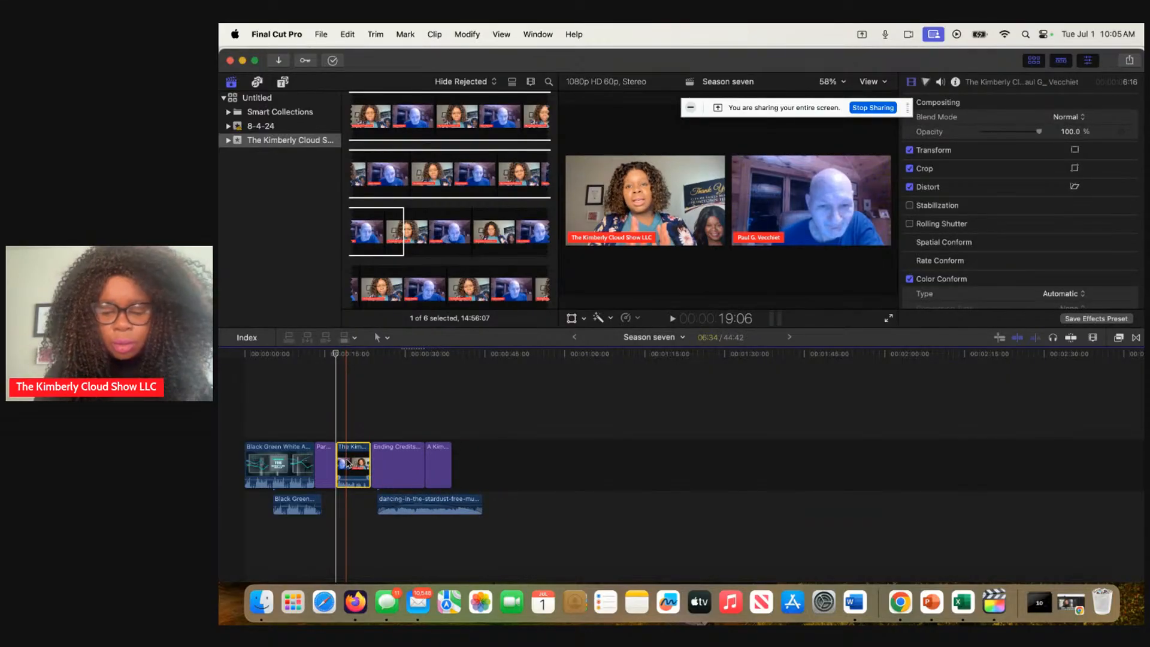
key("Delete")
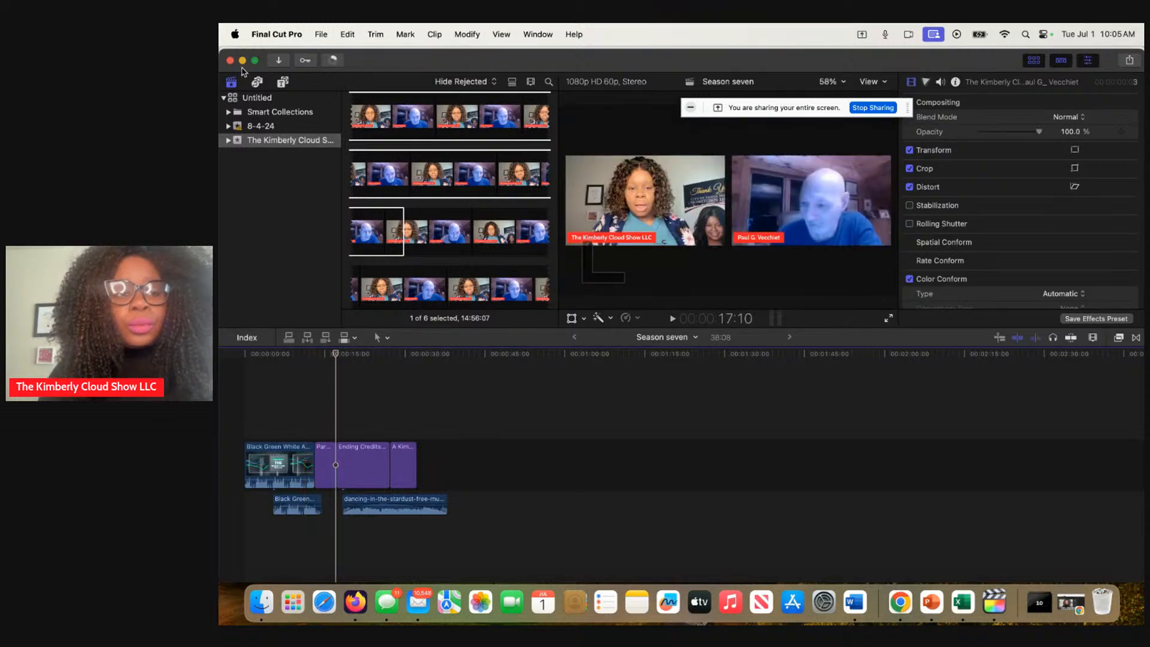
Import the two episode videos dated Jul 1, 2025 from Downloads into the existing The Kimberly Cloud Show LLC event
left_click(276, 63)
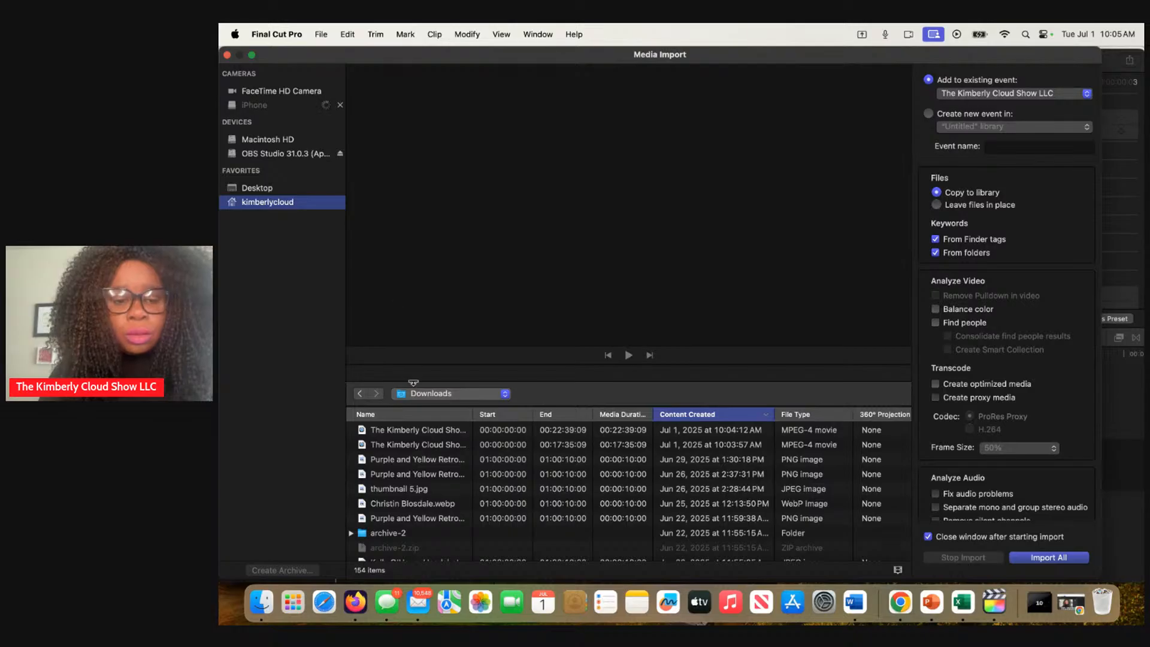
left_click(411, 431)
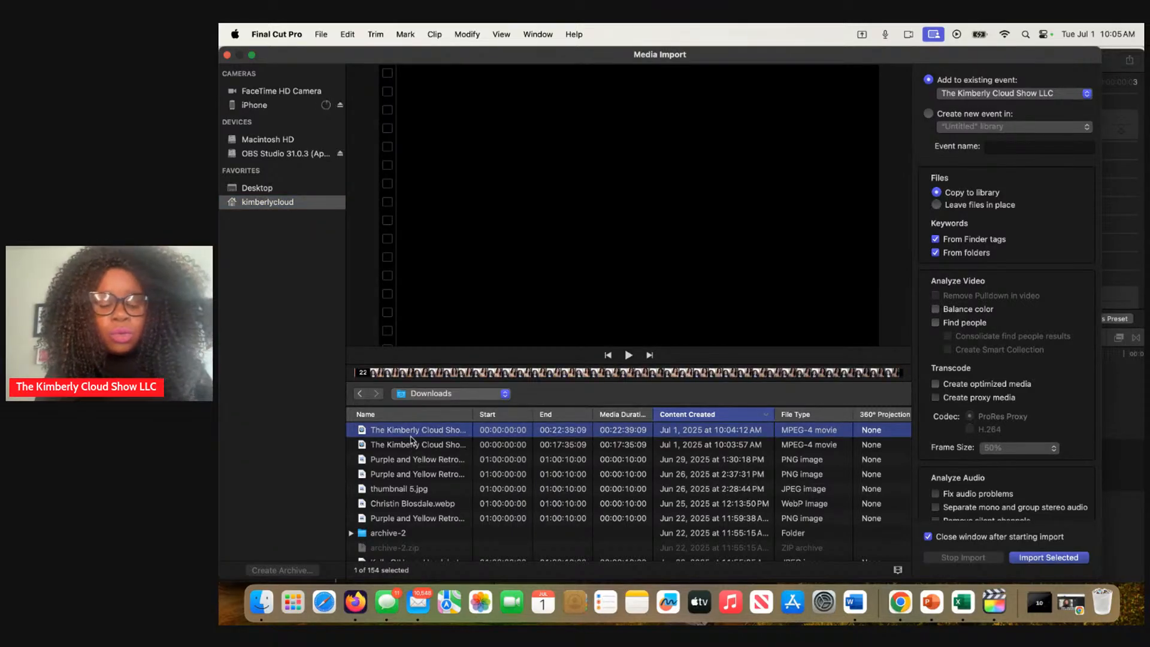
left_click(418, 445)
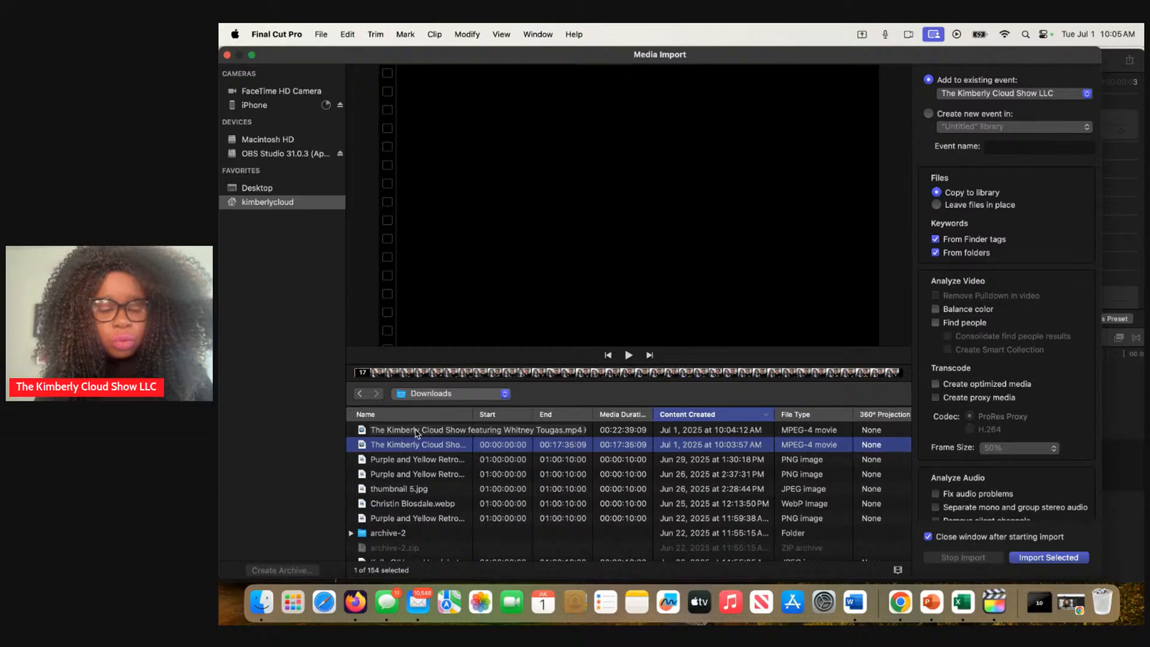
left_click(417, 431, "shift")
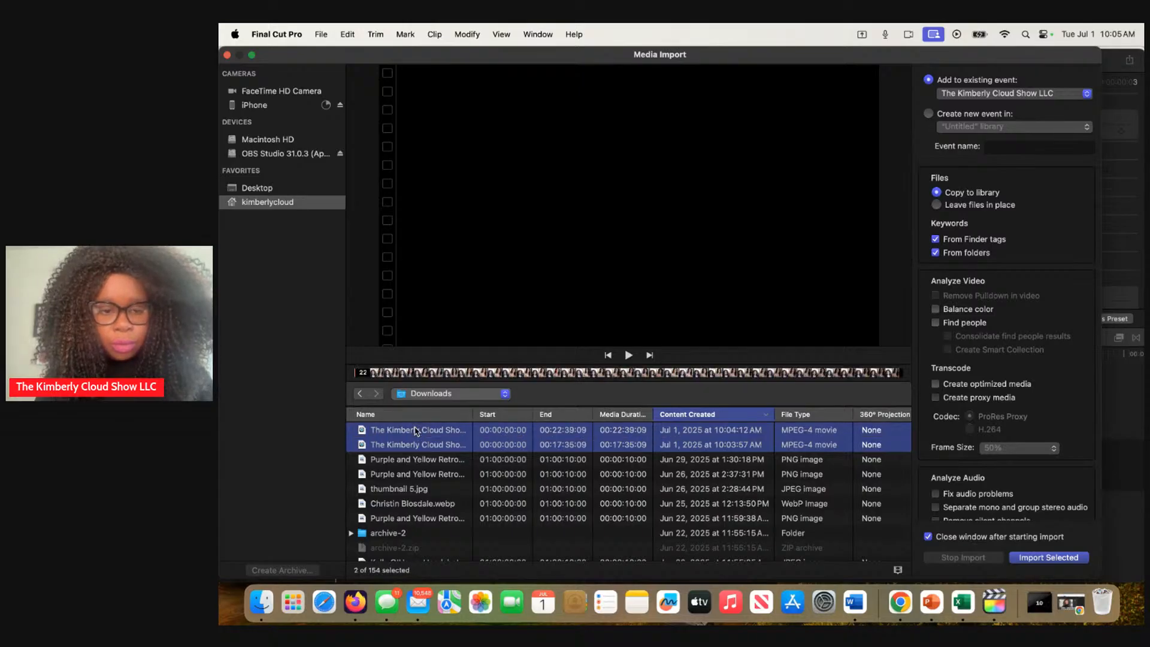
left_click(1049, 558)
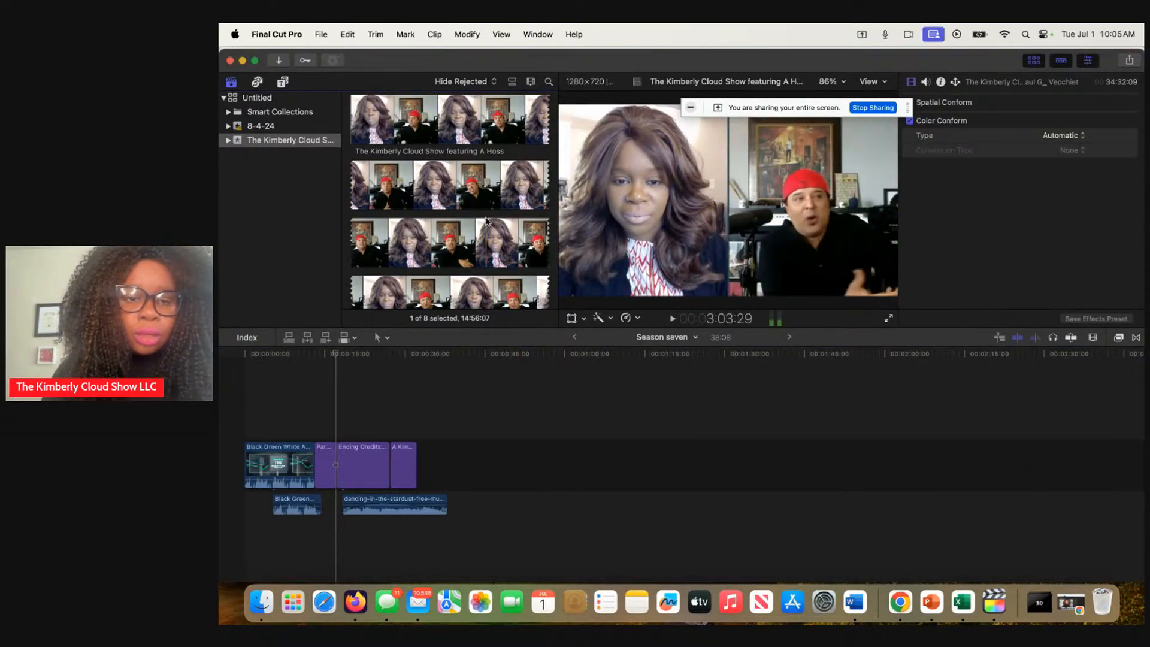
left_click_drag(491, 208, 455, 247)
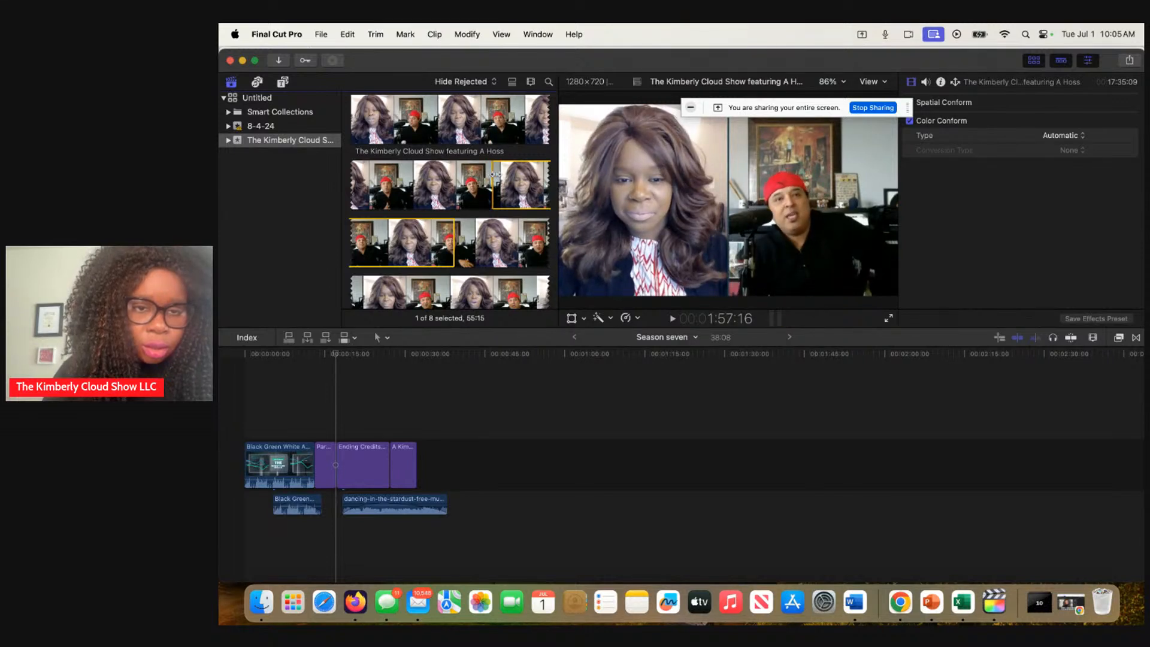
mouse_move(454, 249)
left_mouse_down()
mouse_move(466, 249)
mouse_move(455, 249)
left_mouse_up()
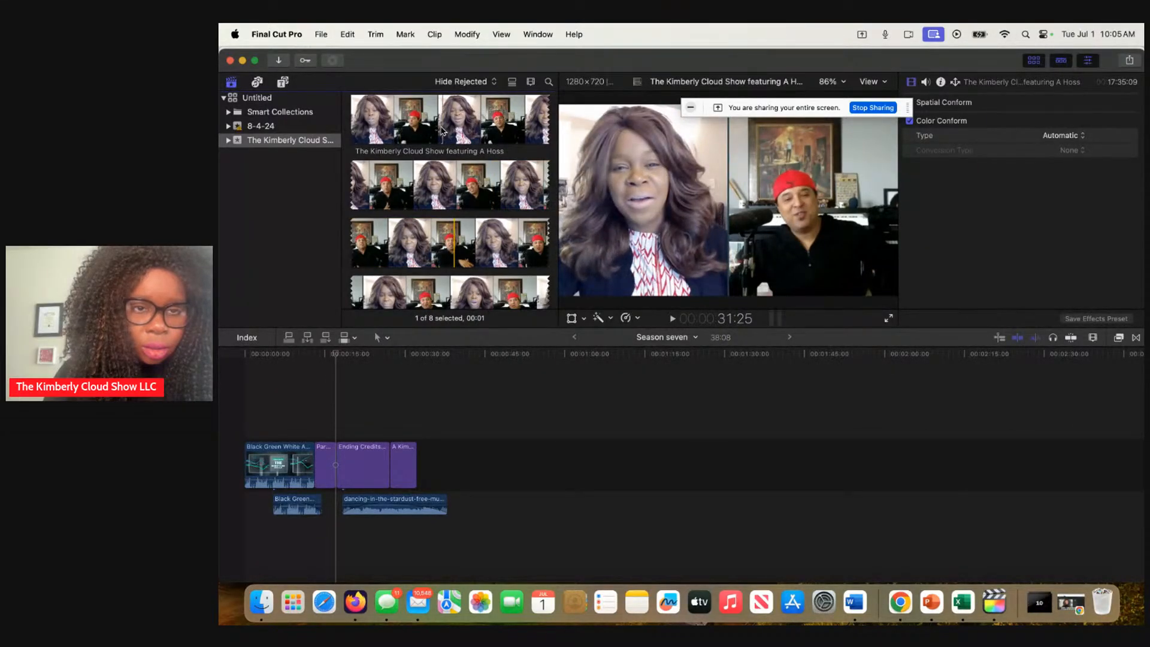
key("space")
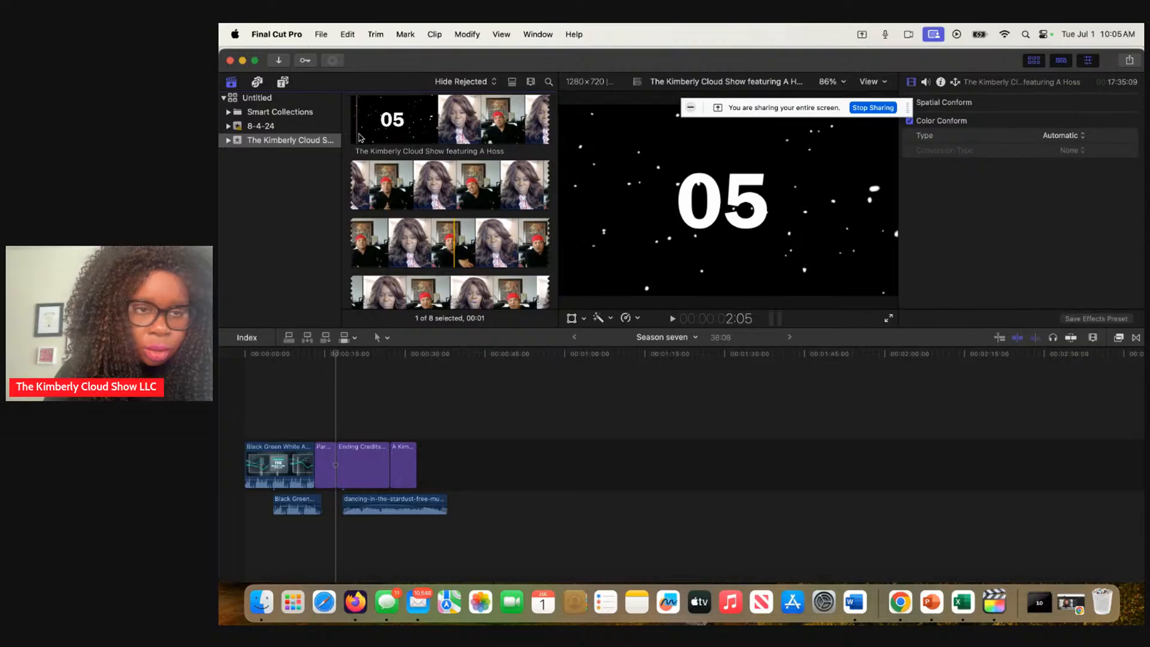
Select a 16:47:21 range running to the end of the 17:35 episode and insert it directly after the opening clip in the timeline
left_click(479, 247)
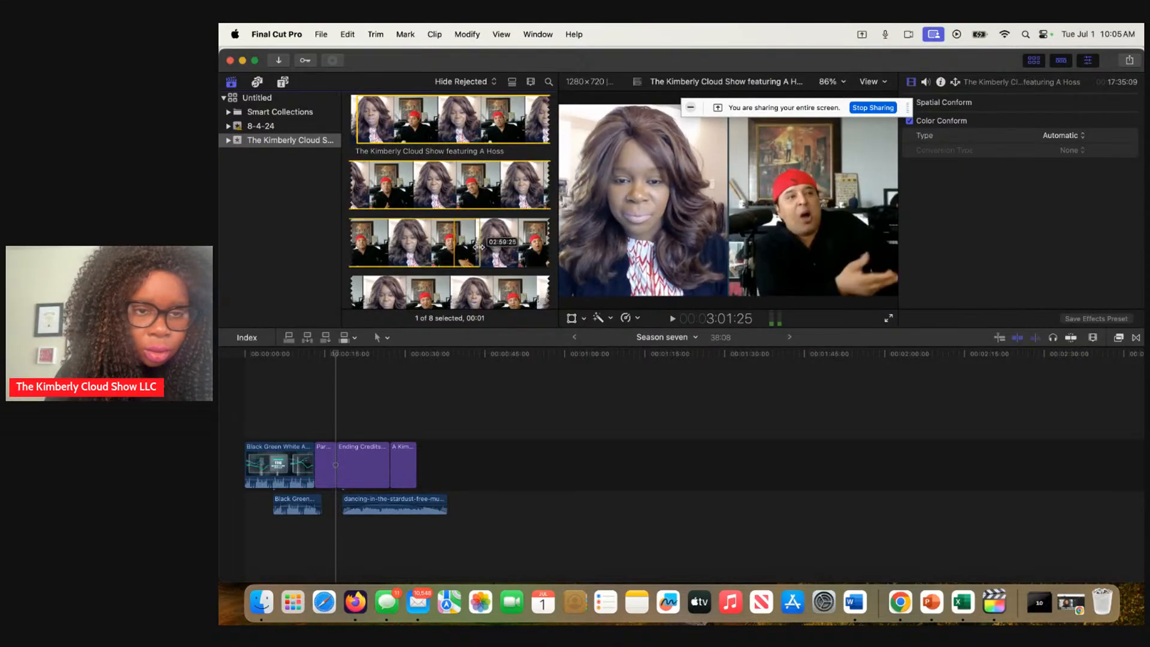
scroll(479, 247, "down", 5)
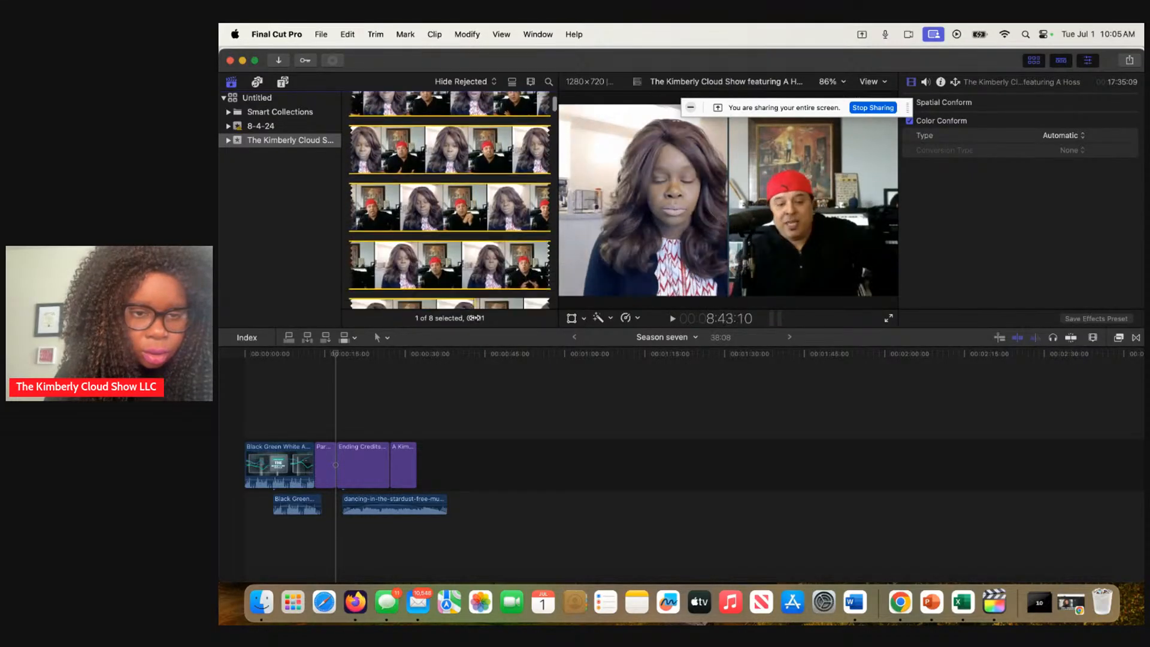
scroll(449, 199, "down", 4)
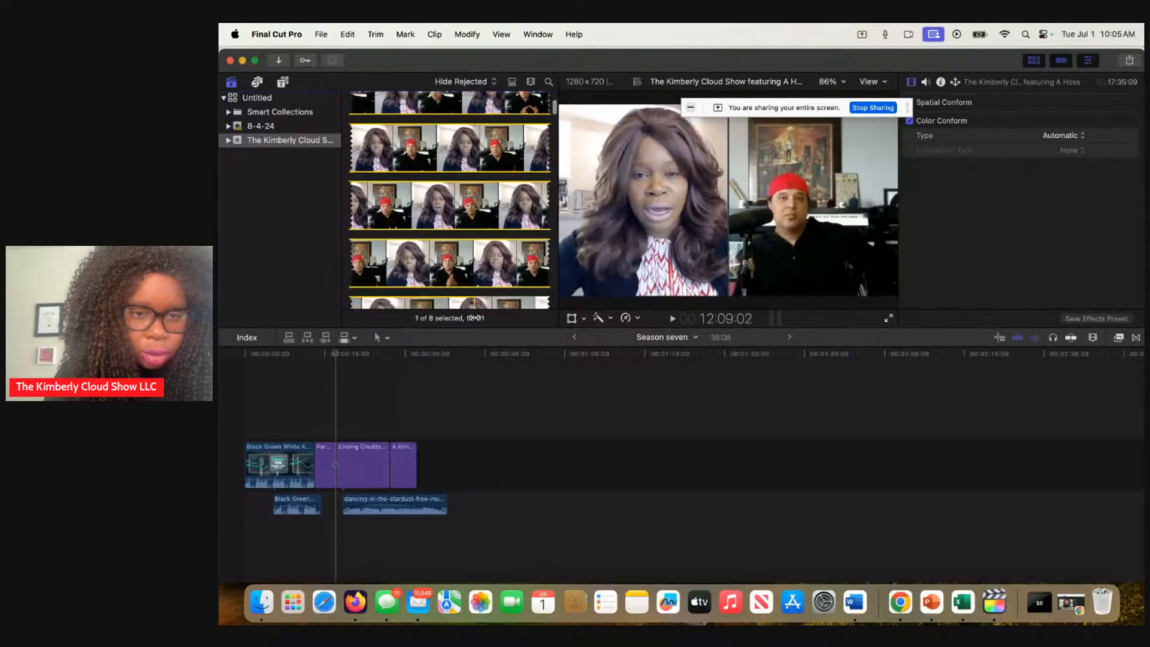
scroll(474, 293, "down", 4)
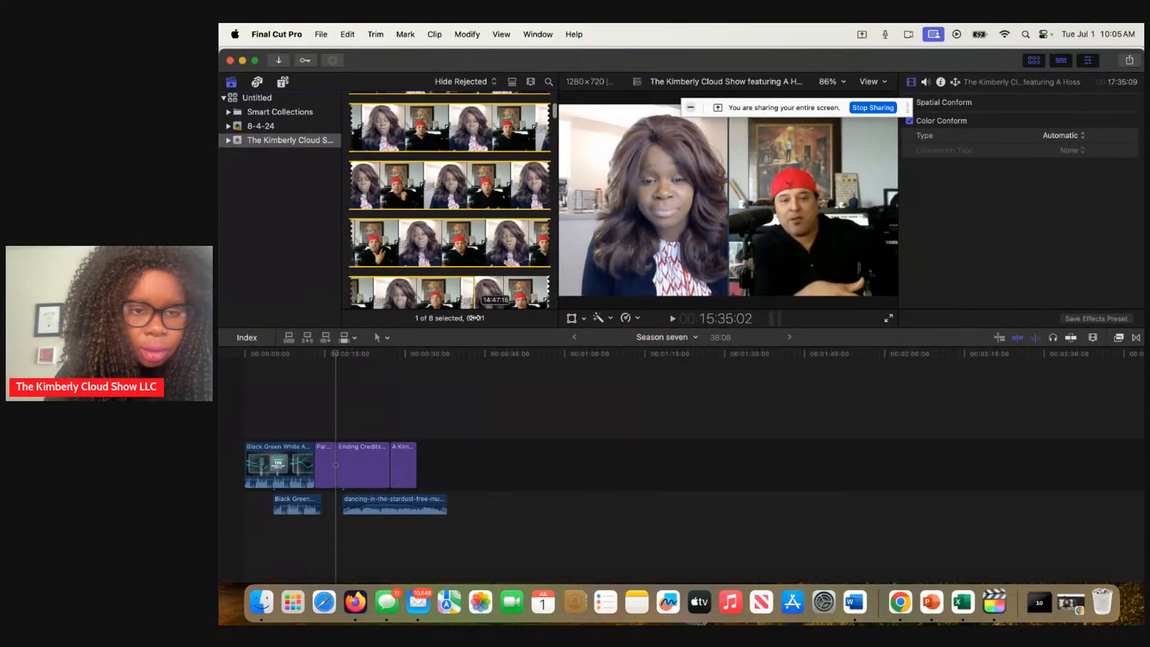
scroll(480, 269, "down", 4)
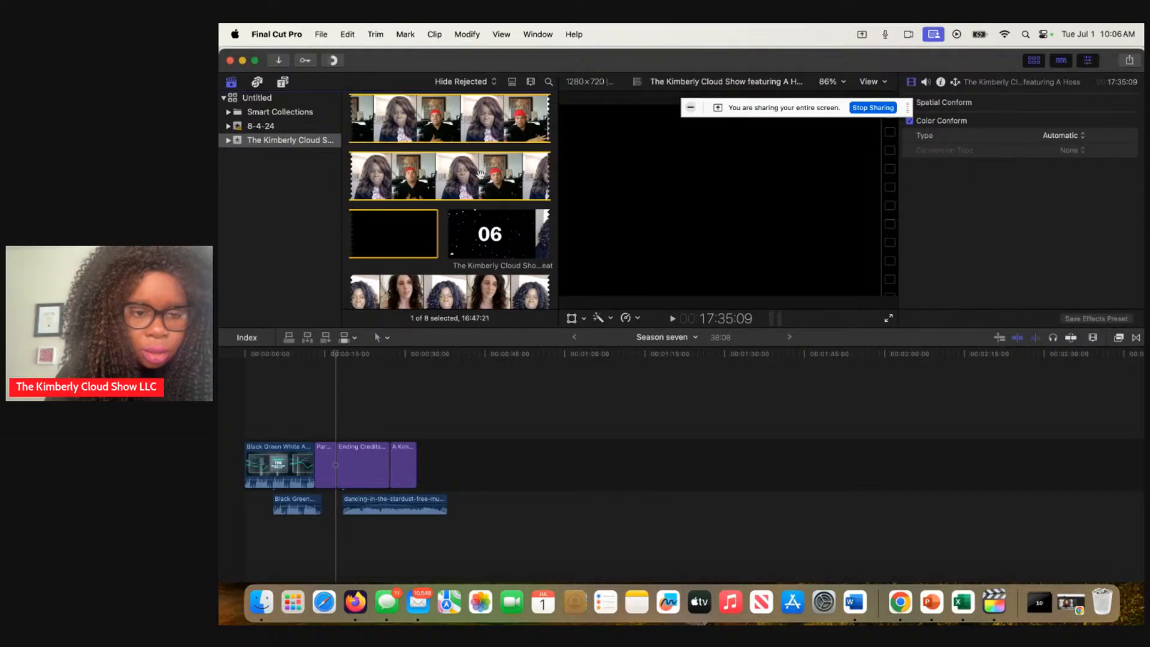
left_click_drag(383, 351, 320, 455)
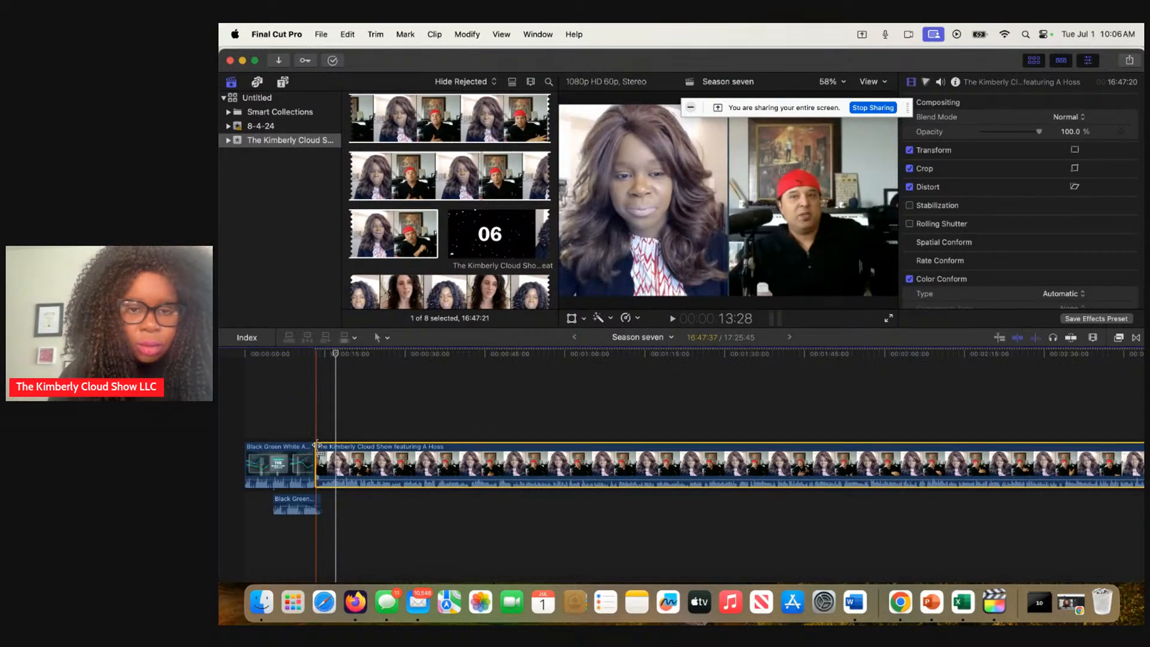
scroll(302, 428, "right", 2)
scroll(308, 424, "left", 2)
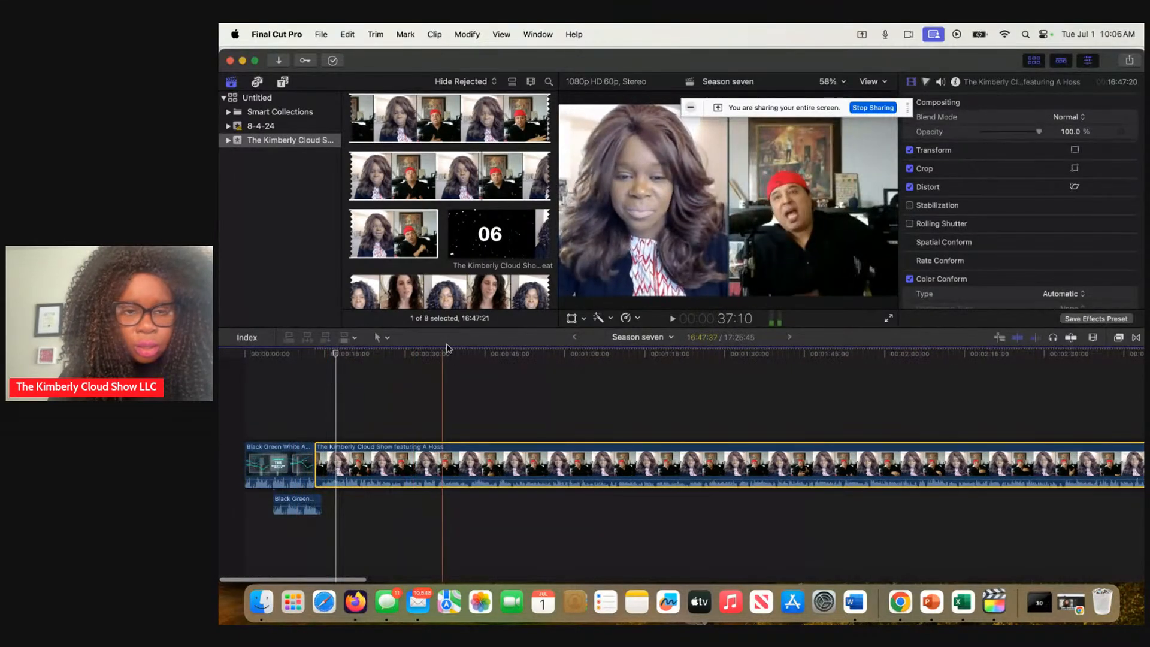
Insert the whole 22:39:09 episode between the first episode and the ending credits in the timeline
left_click(479, 289)
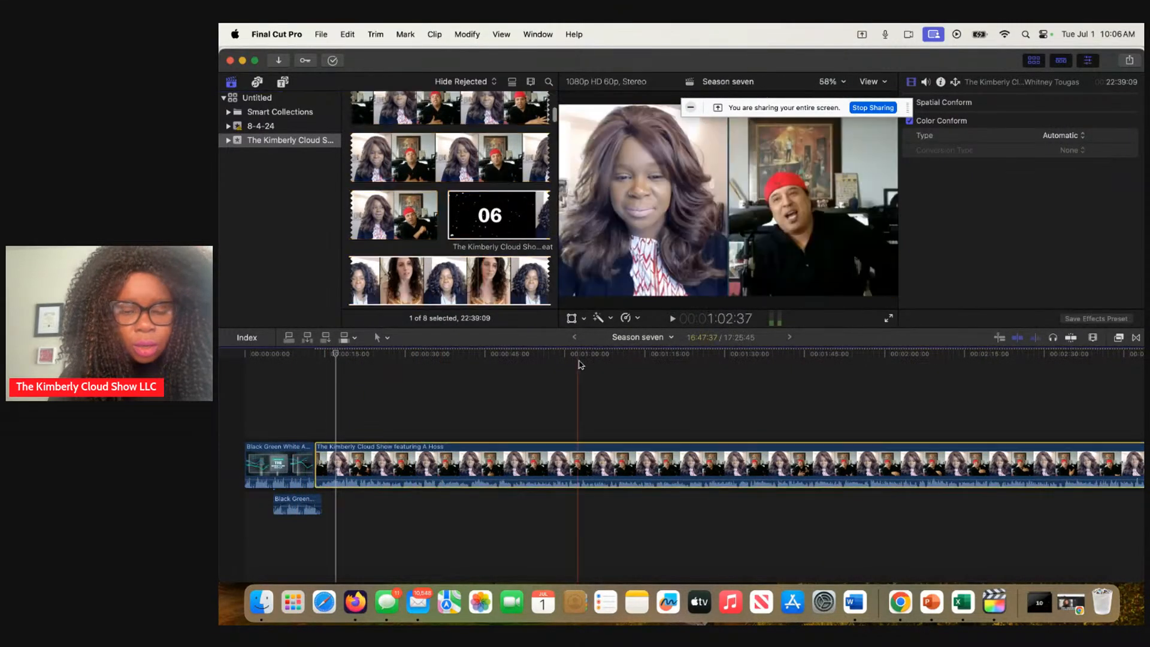
scroll(579, 357, "right", 20)
scroll(580, 357, "right", 20)
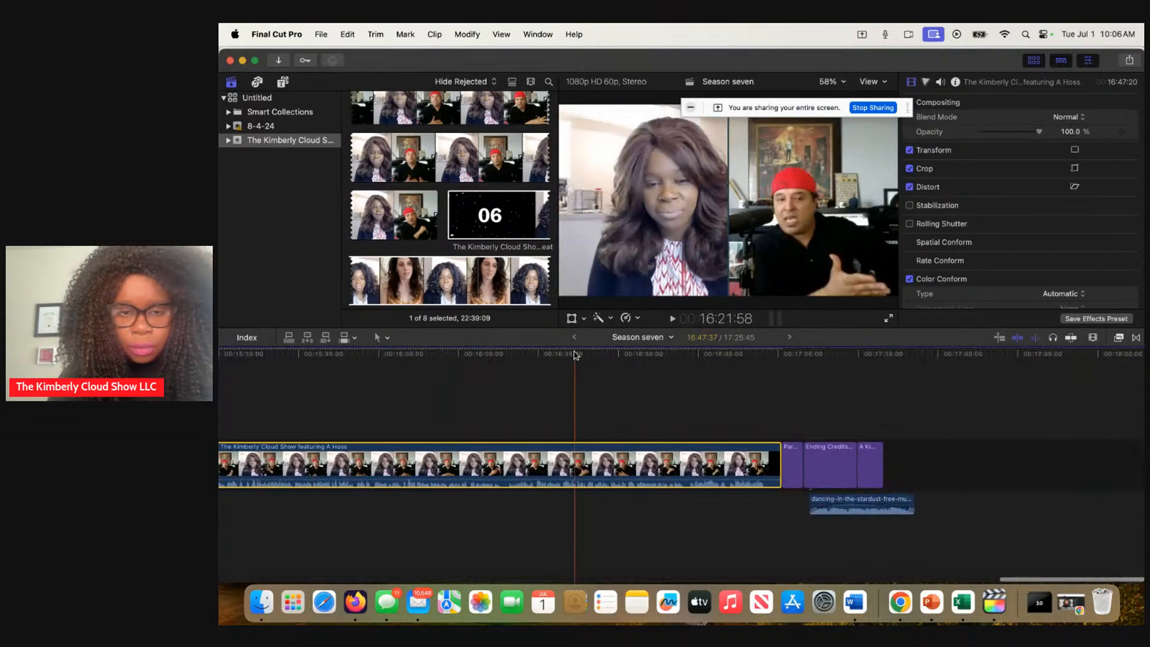
left_click(496, 219)
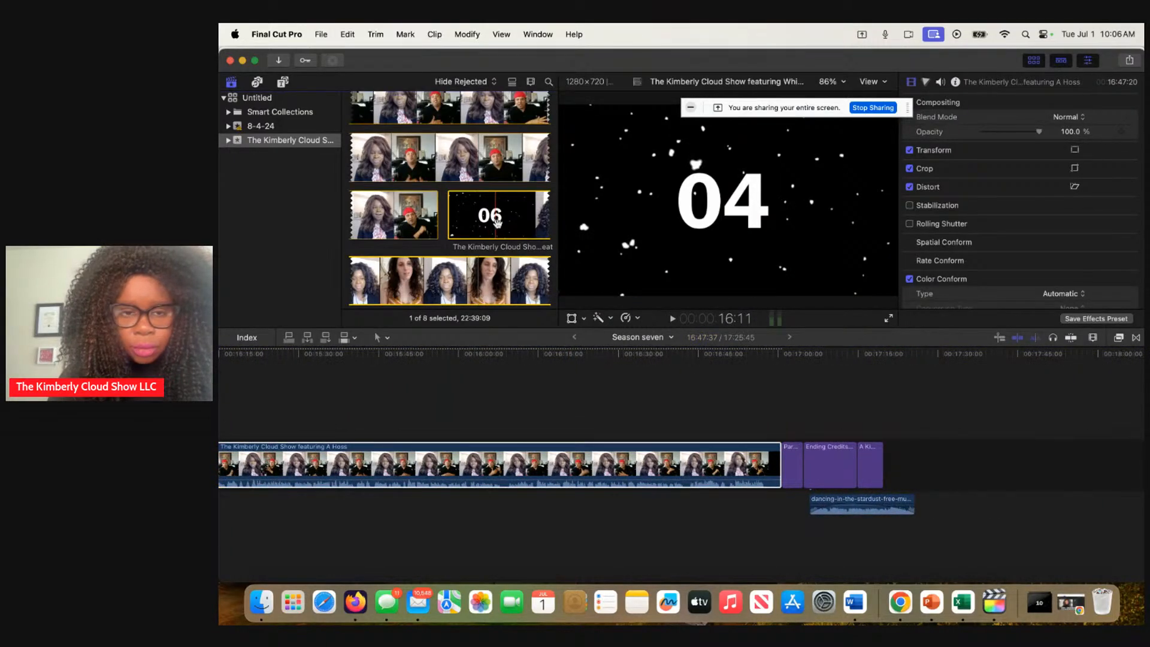
left_click_drag(514, 291, 781, 453)
Shift the audio clip attached below the intro later so it starts where the first episode begins, checking it by playing the intro
scroll(780, 453, "left", 15)
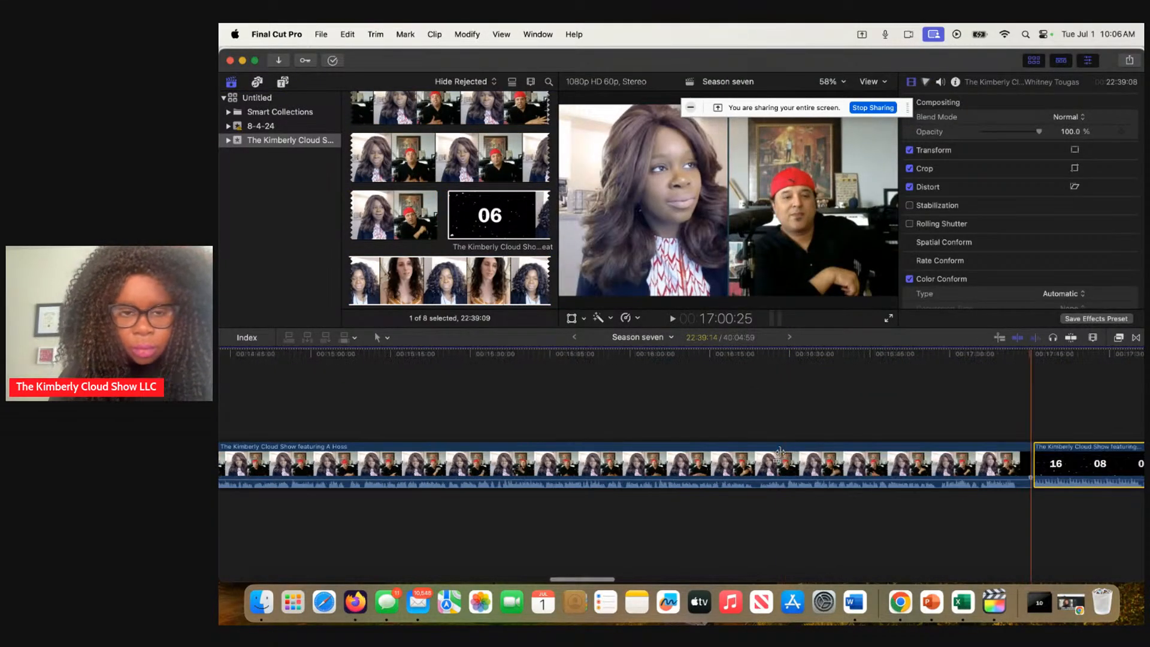
scroll(780, 452, "left", 10)
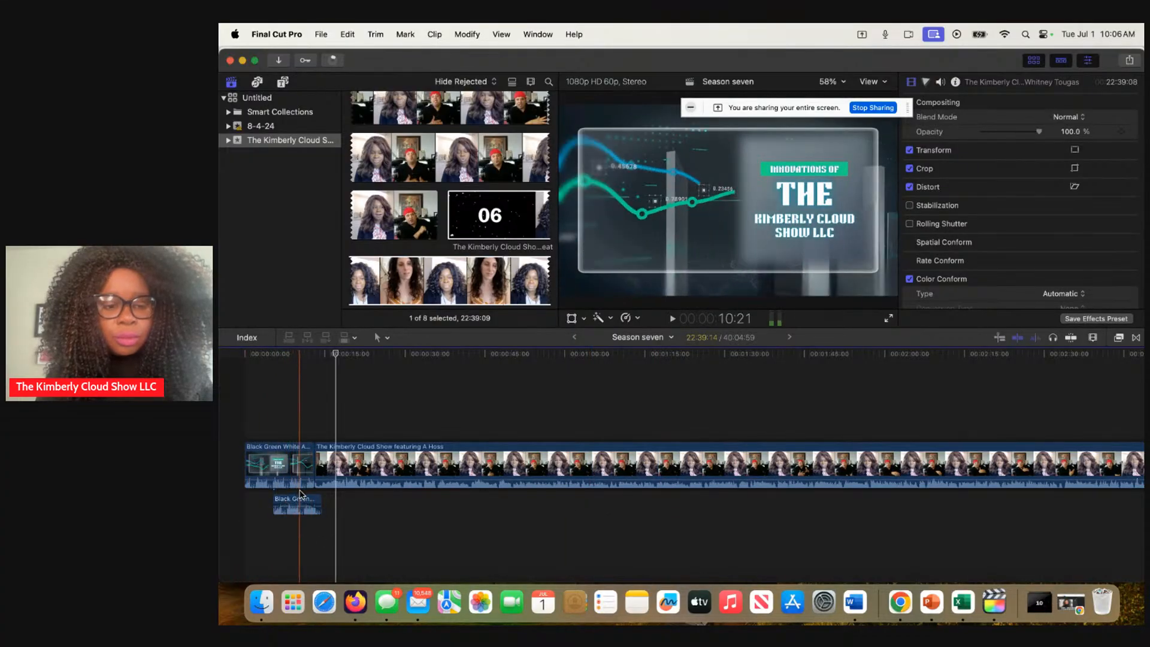
left_click_drag(299, 497, 318, 501)
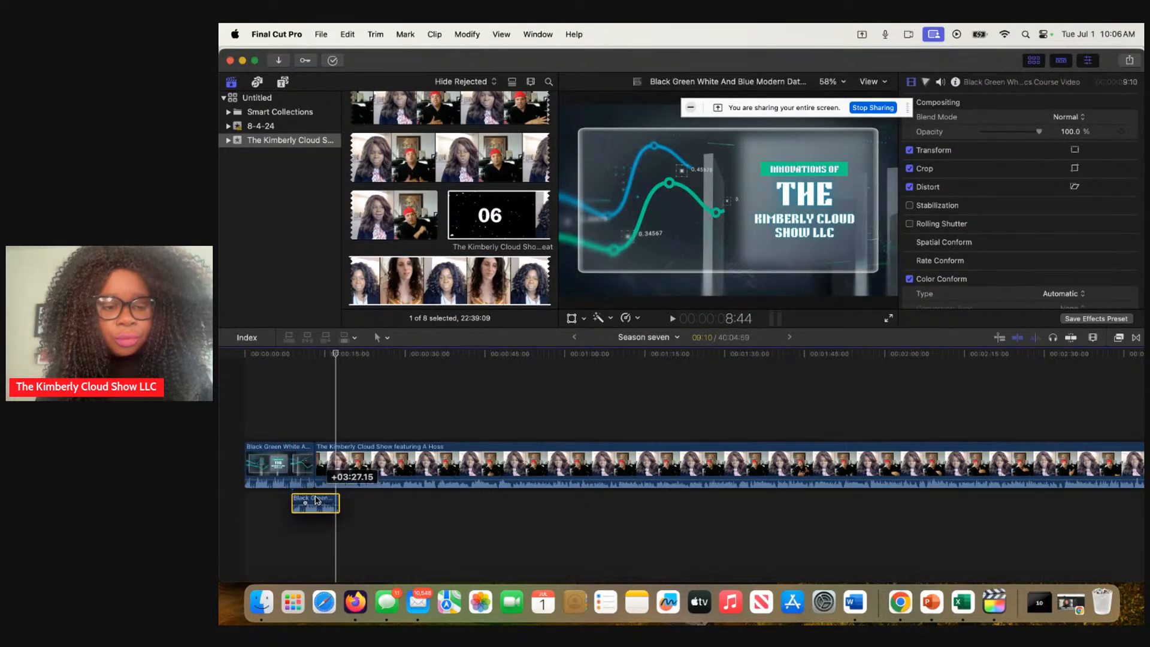
left_click(248, 423)
key("space")
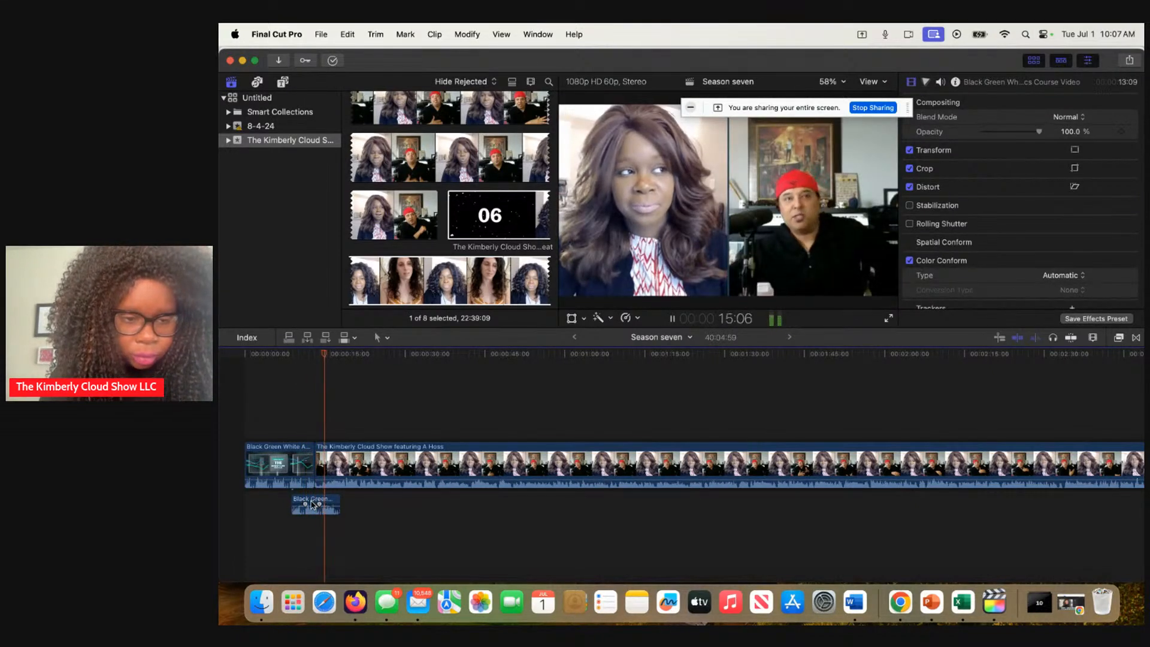
left_click_drag(312, 503, 221, 462)
Restore the beginning of the first episode clip and cut away its opening countdown up to 20:28
left_click(372, 452)
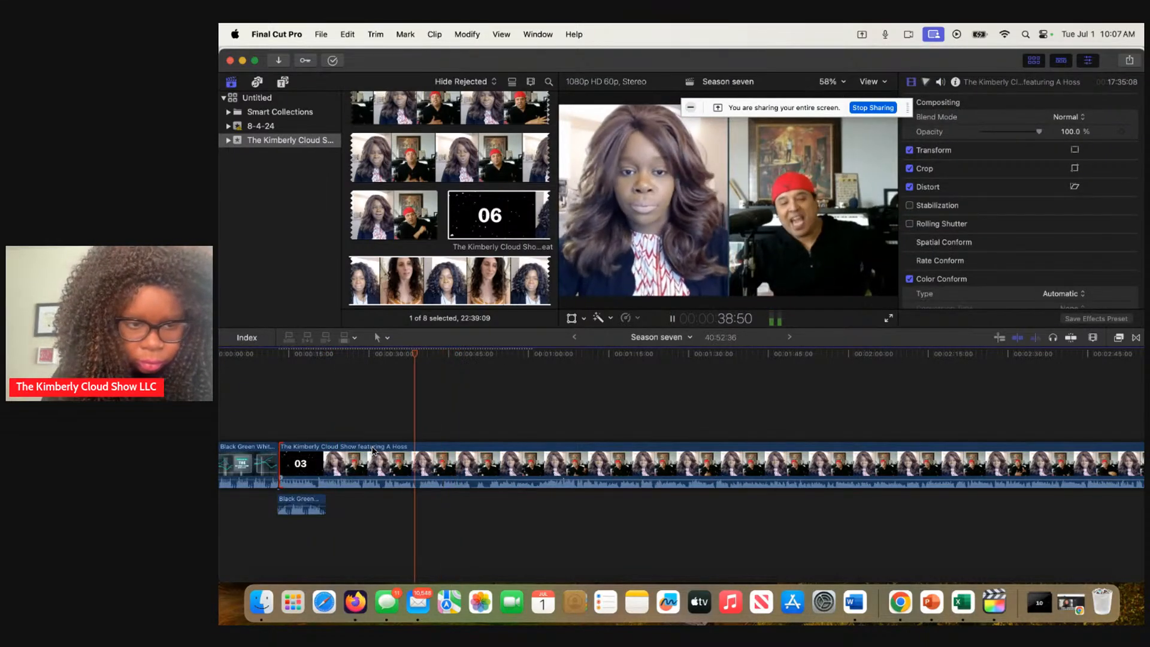
key("space")
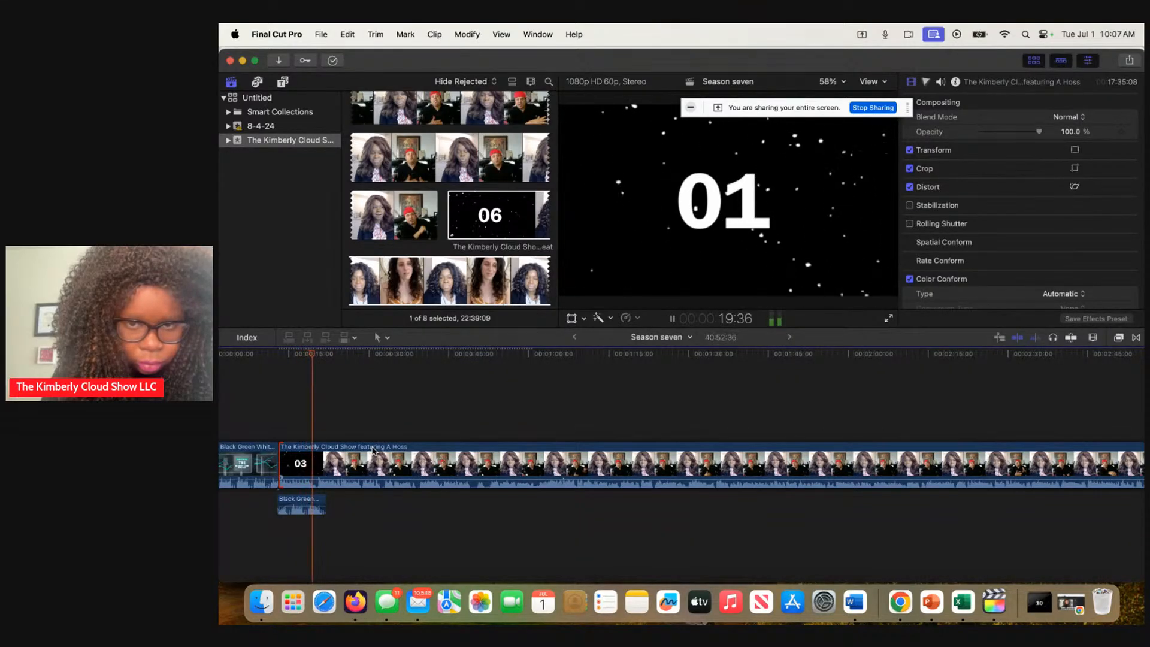
key("space")
key("space")
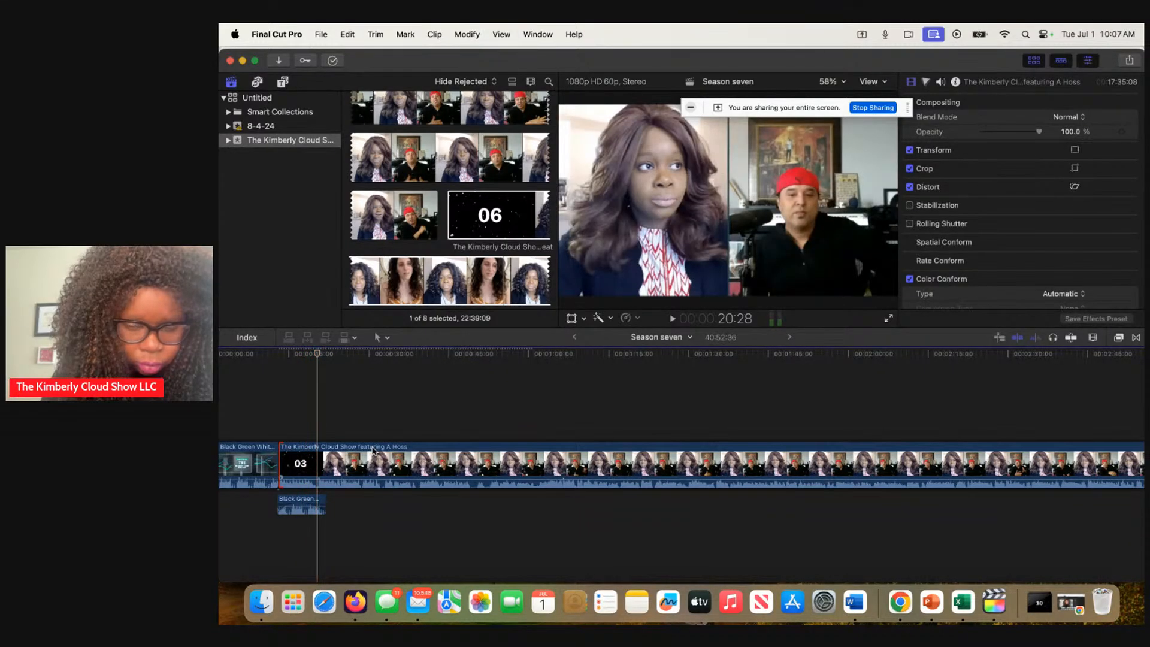
key("c")
key("Delete")
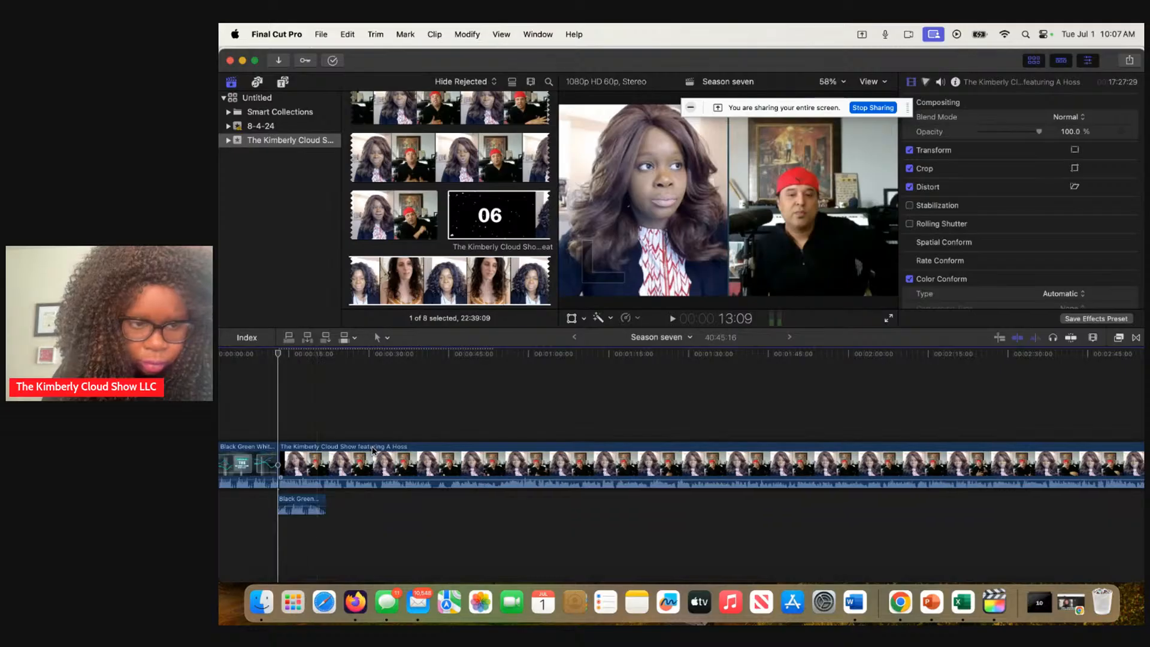
Play the timeline from the intro and lower the volume of the audio clip attached at the episode's start to -5.0 dB
scroll(372, 451, "left", 3)
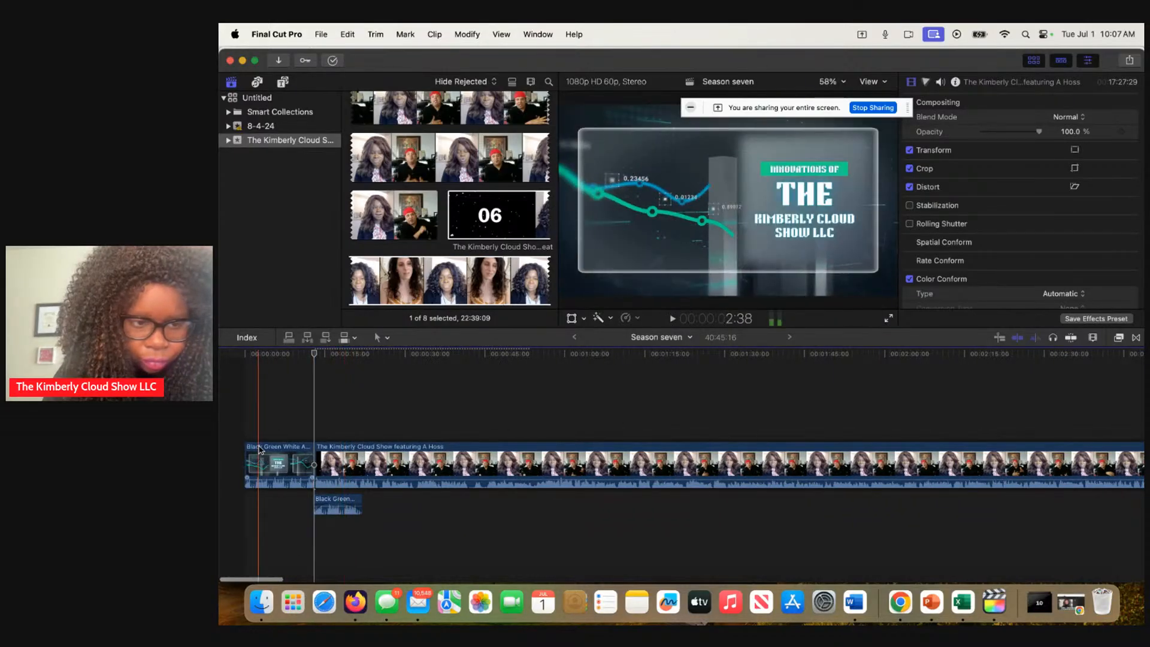
key("space")
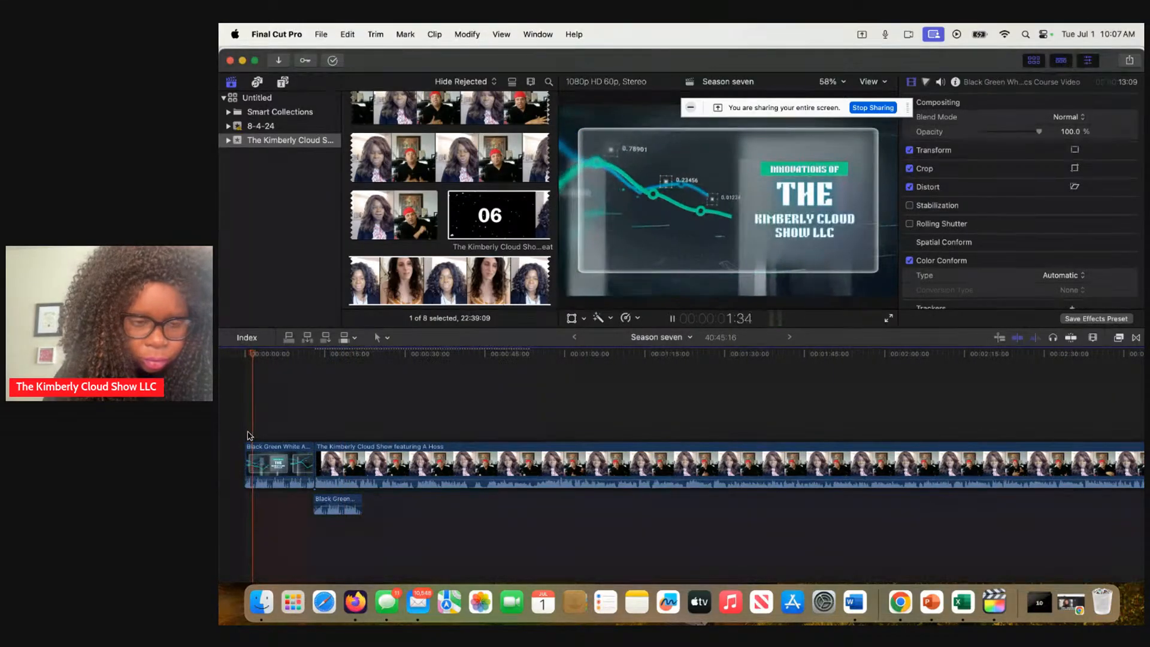
left_click(334, 507)
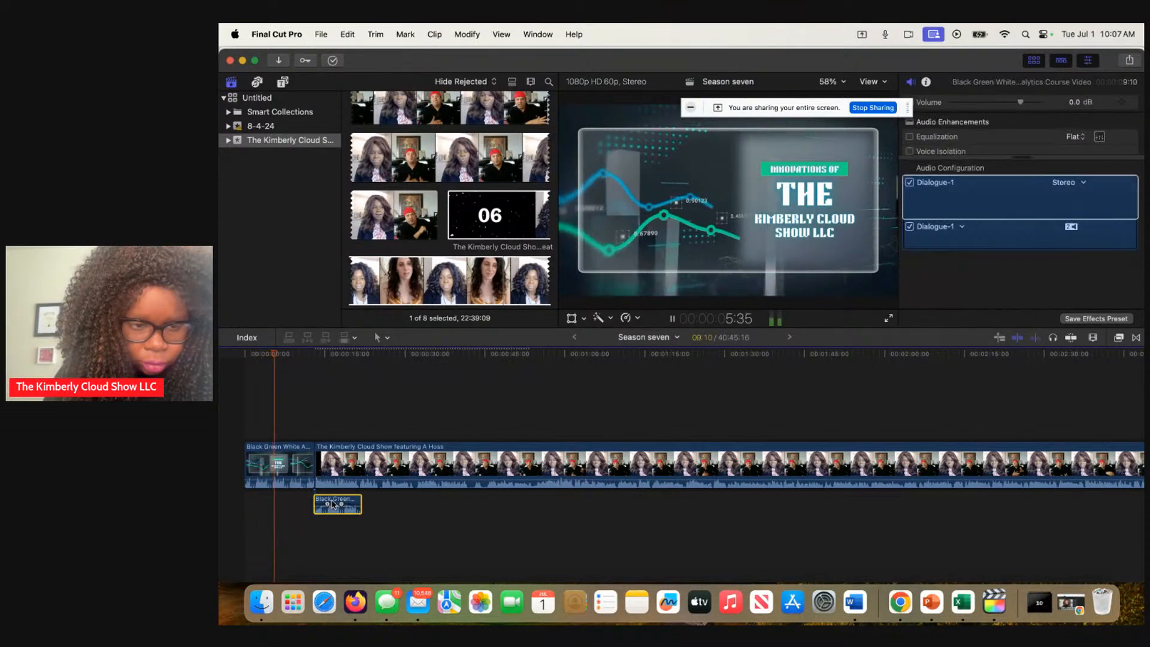
left_click_drag(330, 504, 329, 502)
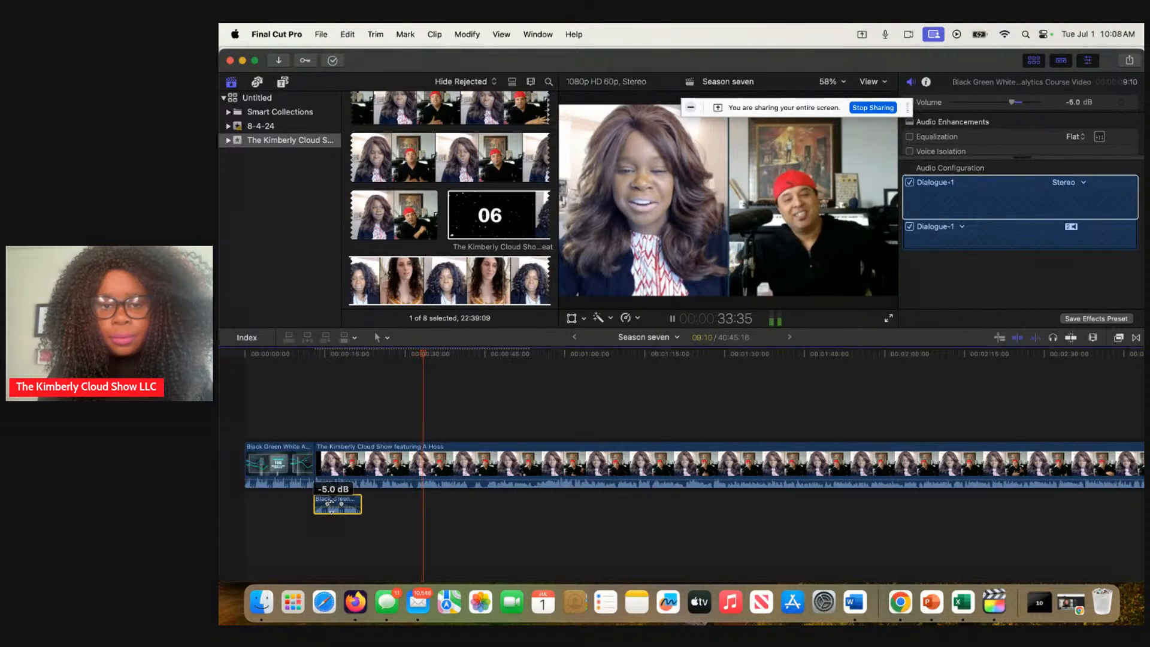
key("space")
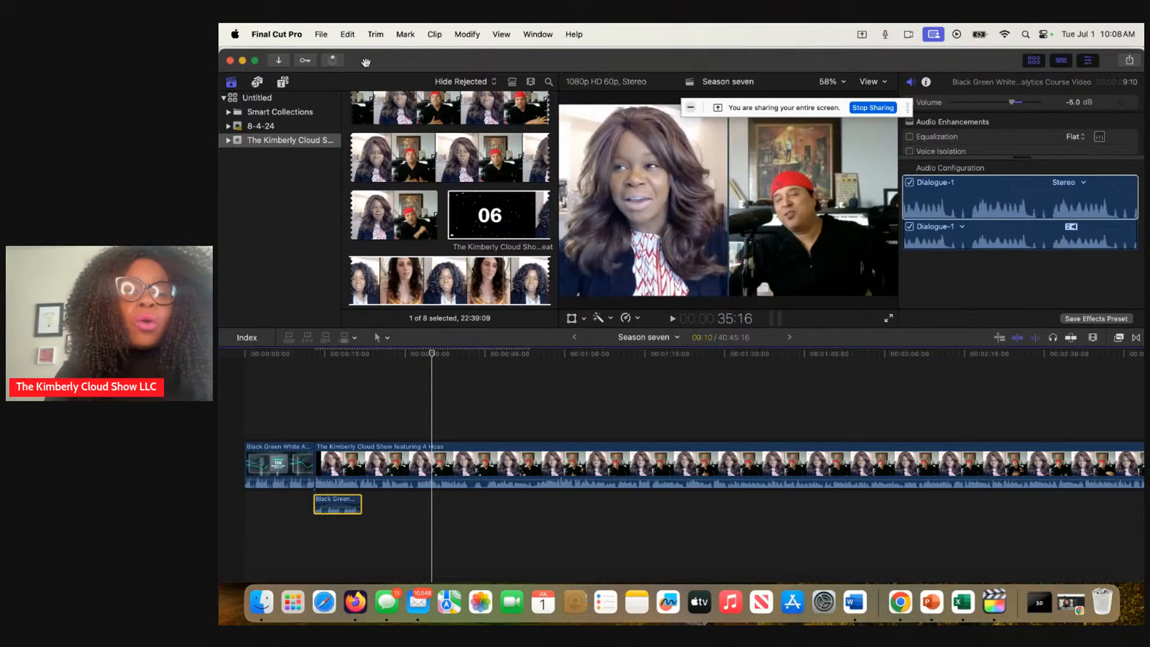
Switch to the StreamYard Studio page in Firefox and take the shared screen off the stage
left_click_drag(366, 62, 438, 157)
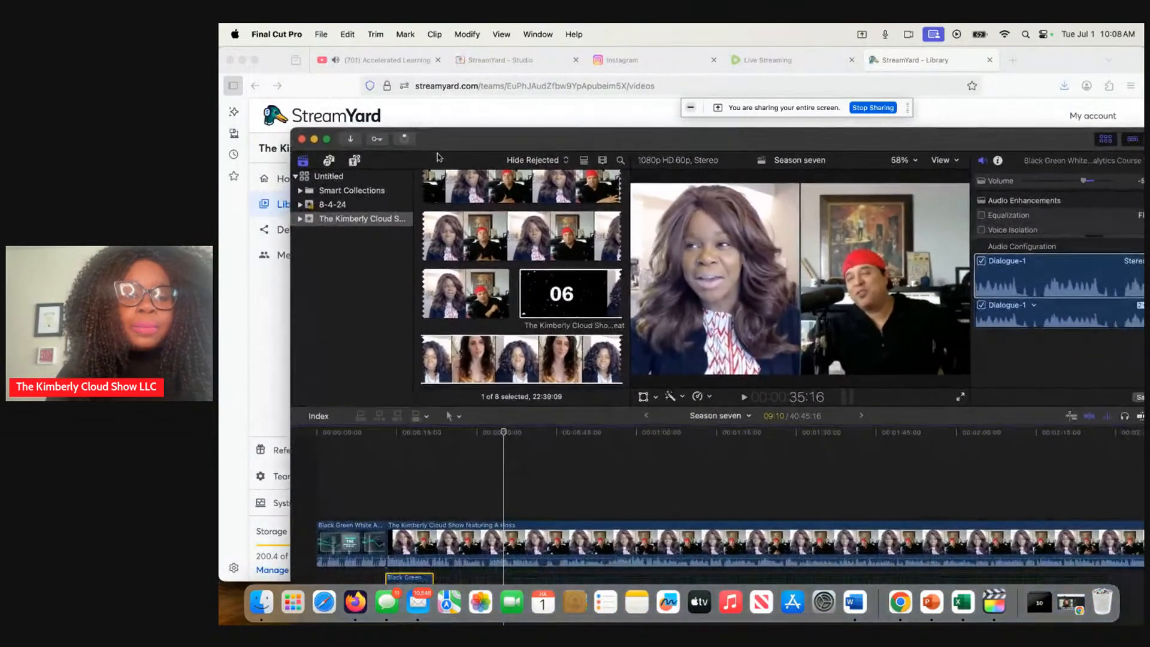
left_click(485, 61)
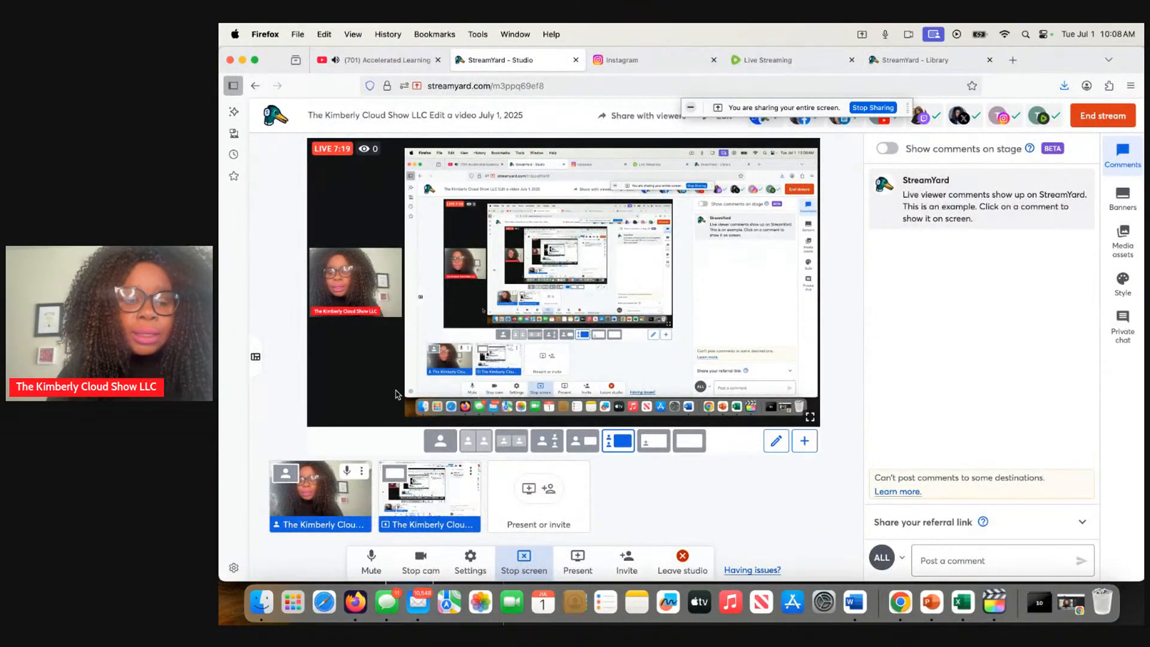
left_click(413, 494)
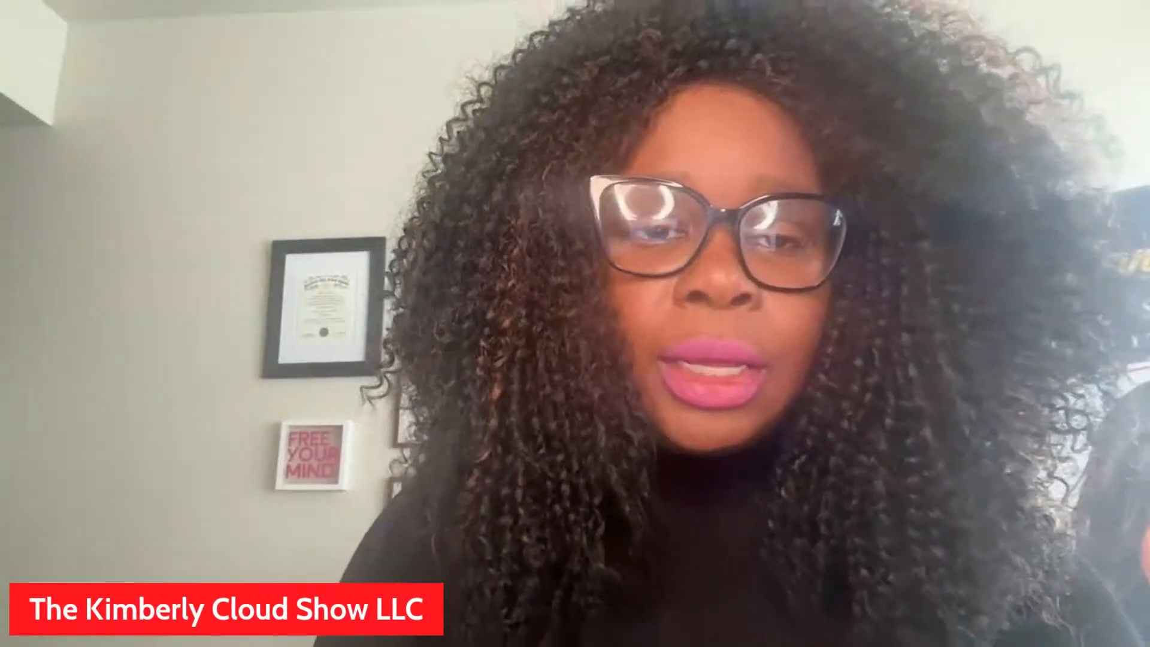